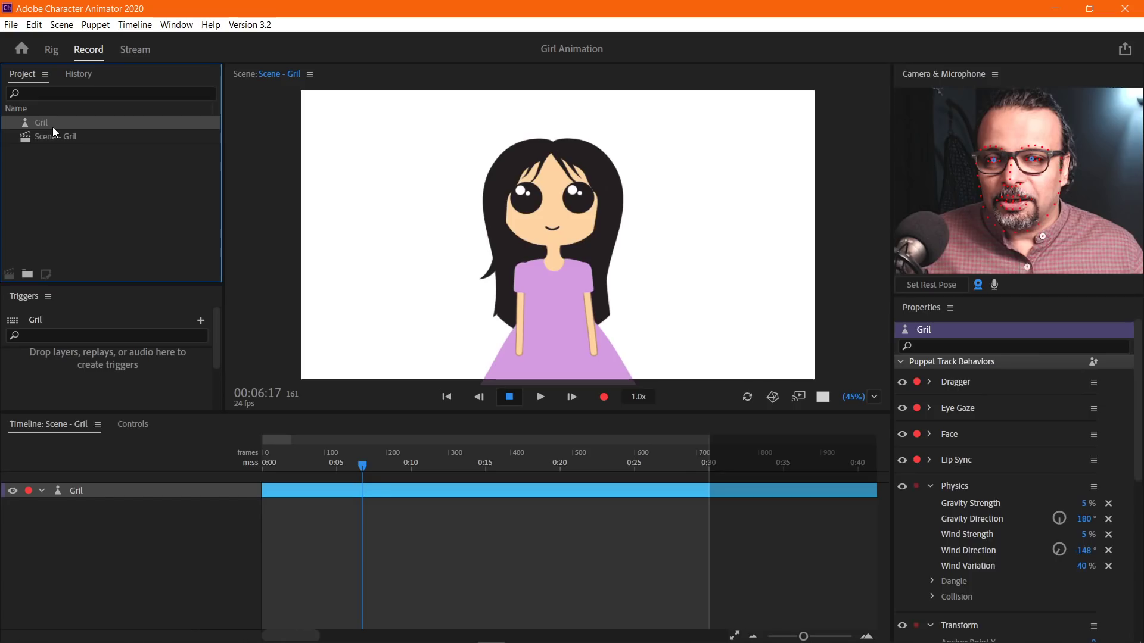
Open the Gril puppet for rigging, select the hair 1 layer and collapse the body group.
{"action": "left_click", "coordinate": [53, 125]}
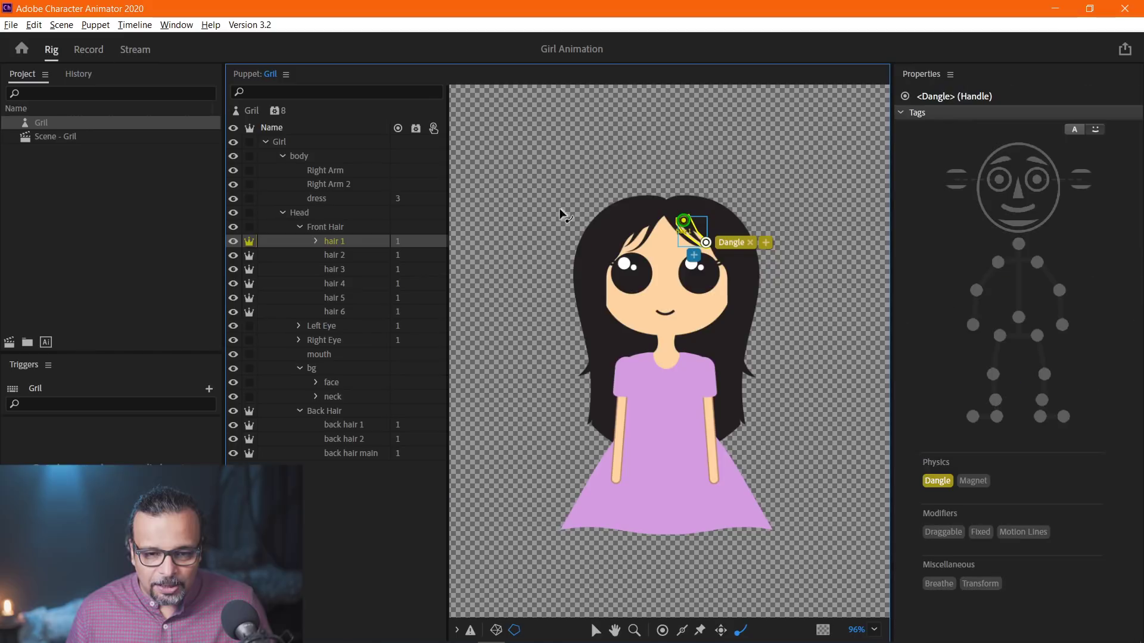
{"action": "left_click", "coordinate": [343, 242]}
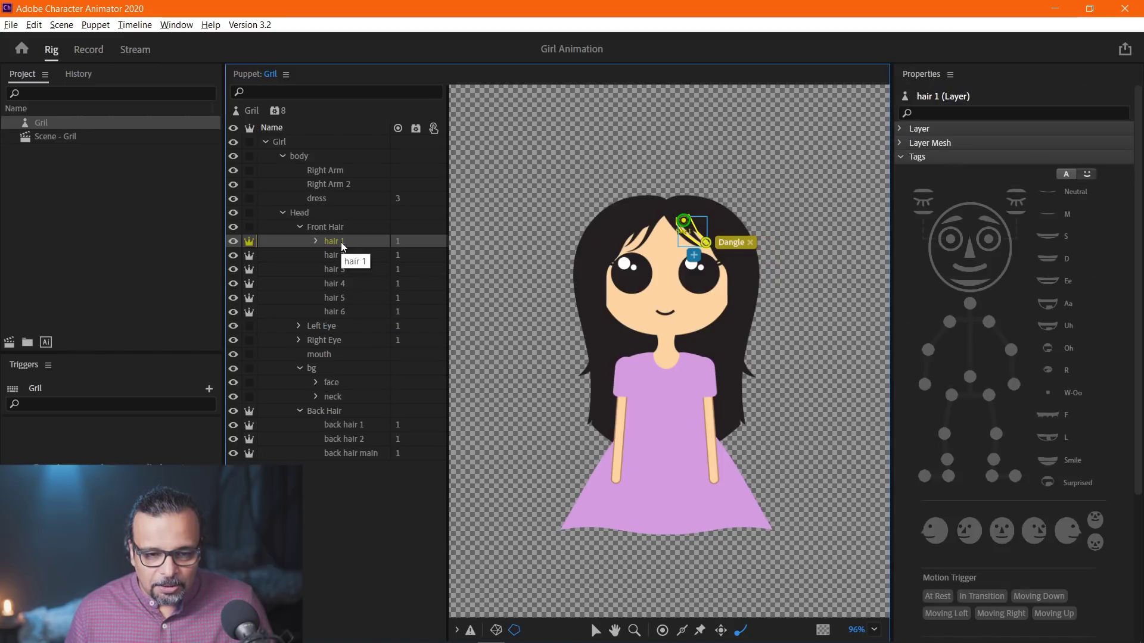
{"action": "left_click", "coordinate": [283, 156]}
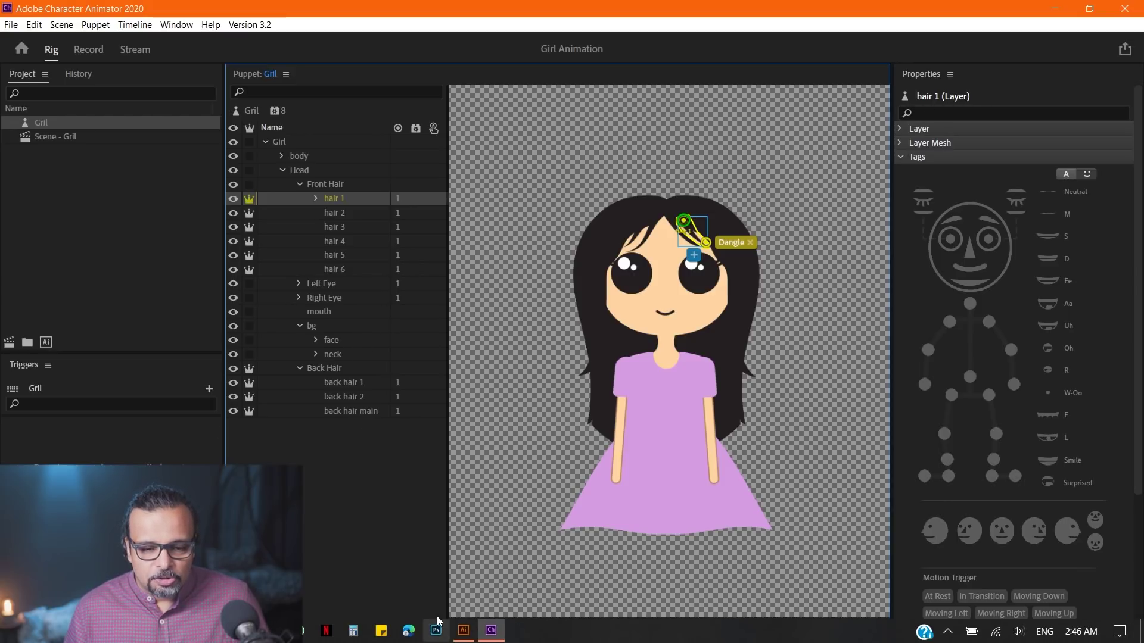
Switch to Illustrator, move the Front Hair group out of Head to the top of the Girl layer, and save Gril.ai.
{"action": "left_click", "coordinate": [492, 633]}
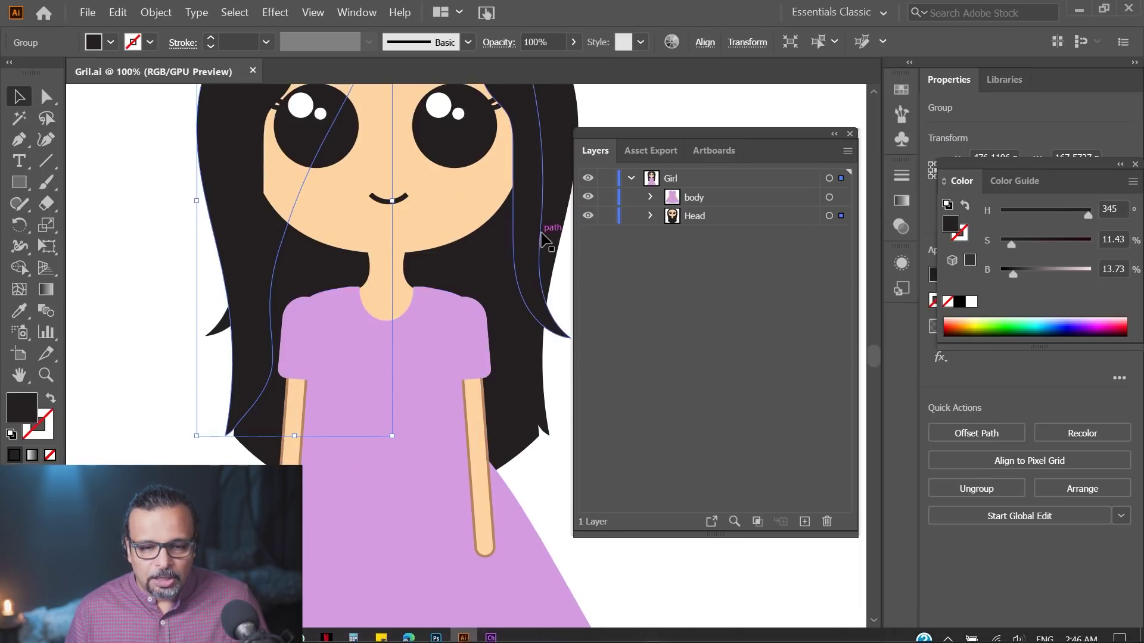
{"action": "left_click", "coordinate": [687, 219]}
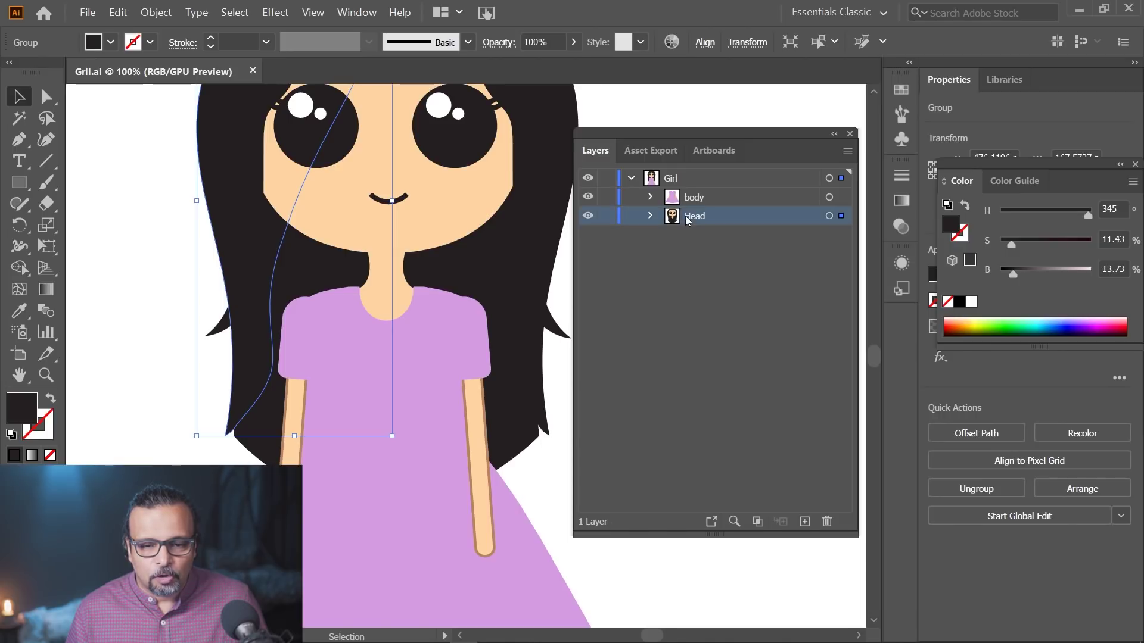
{"action": "left_click", "coordinate": [650, 215]}
{"action": "left_click", "coordinate": [730, 236]}
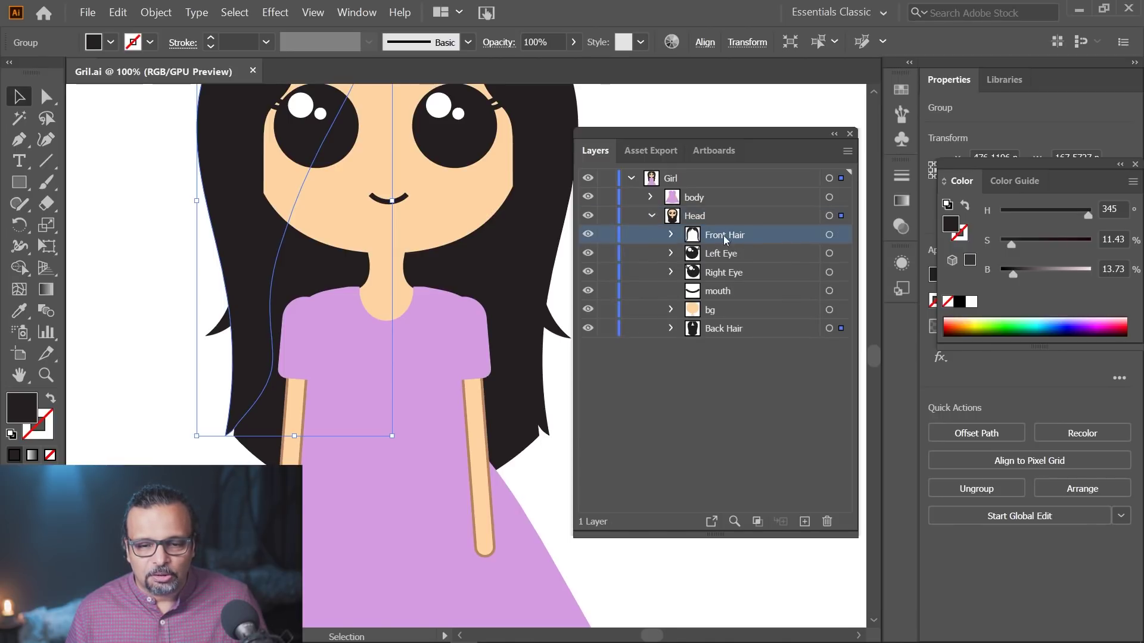
{"action": "left_click_drag", "start_coordinate": [717, 240], "coordinate": [706, 191]}
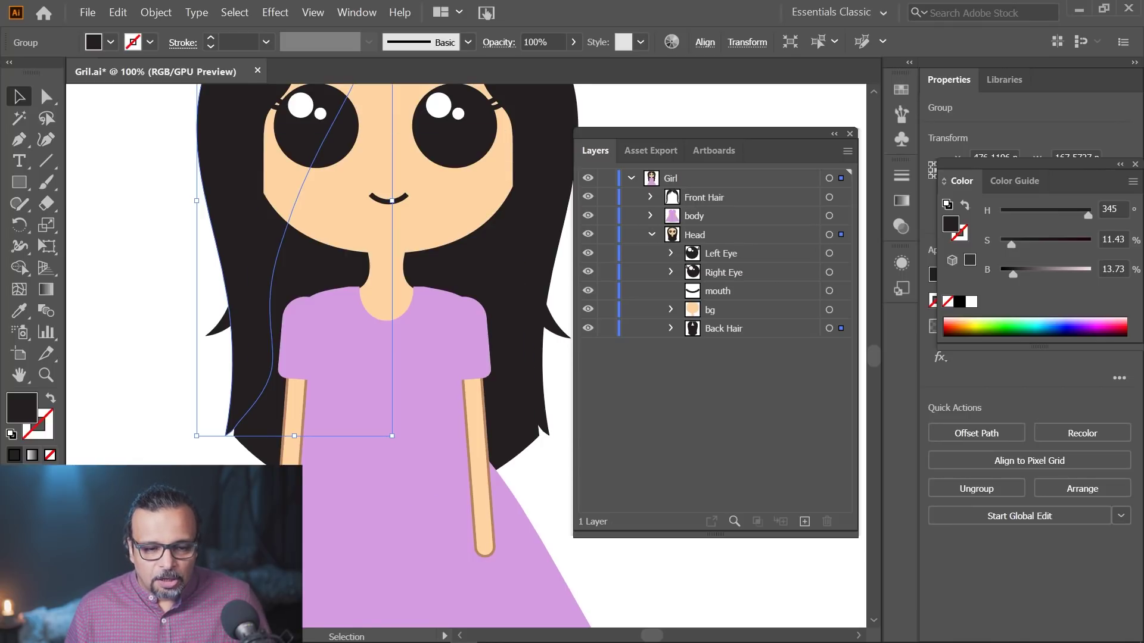
{"action": "left_click", "coordinate": [88, 13]}
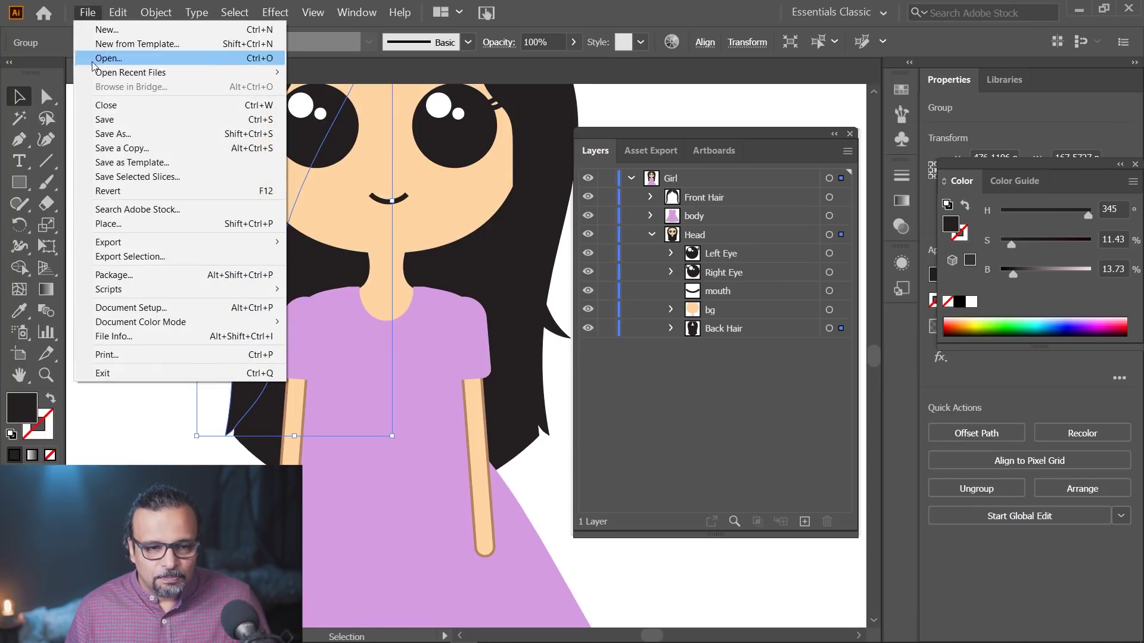
{"action": "left_click", "coordinate": [121, 126]}
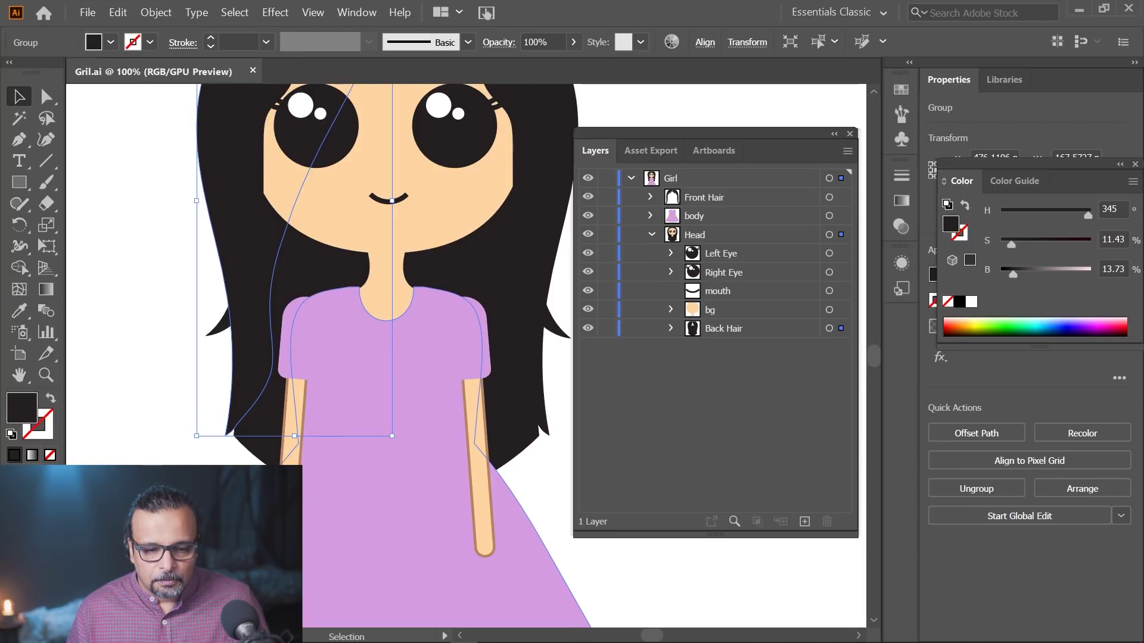
Switch back to Character Animator and expand the relocated Front Hair group in the puppet's layer hierarchy.
{"action": "left_click", "coordinate": [490, 638]}
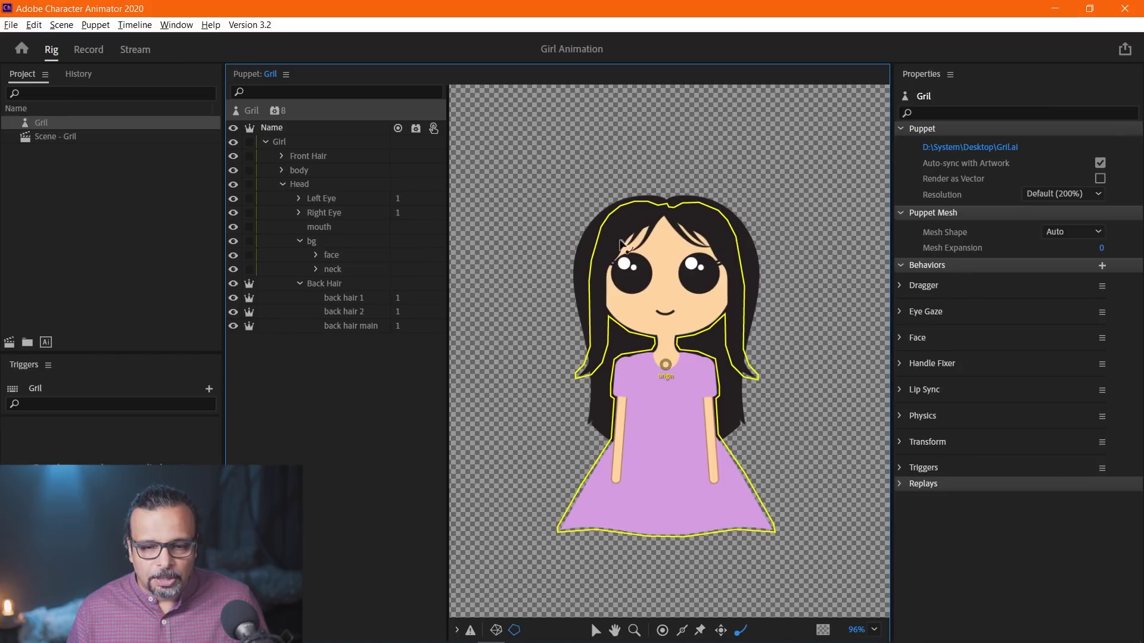
{"action": "left_click", "coordinate": [292, 158]}
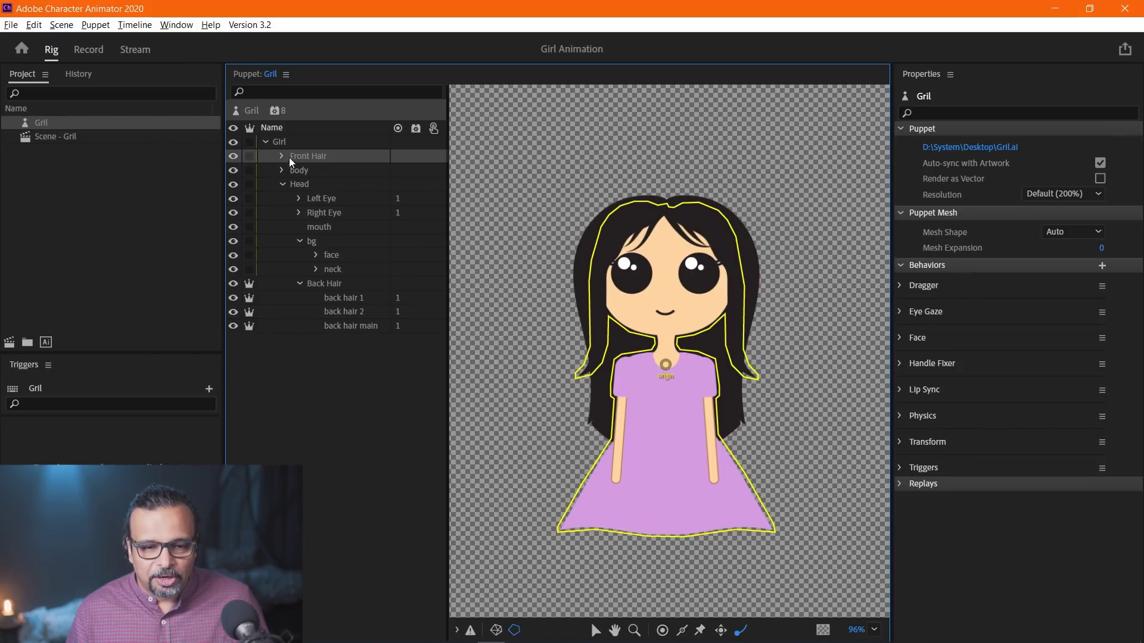
{"action": "left_click", "coordinate": [282, 155]}
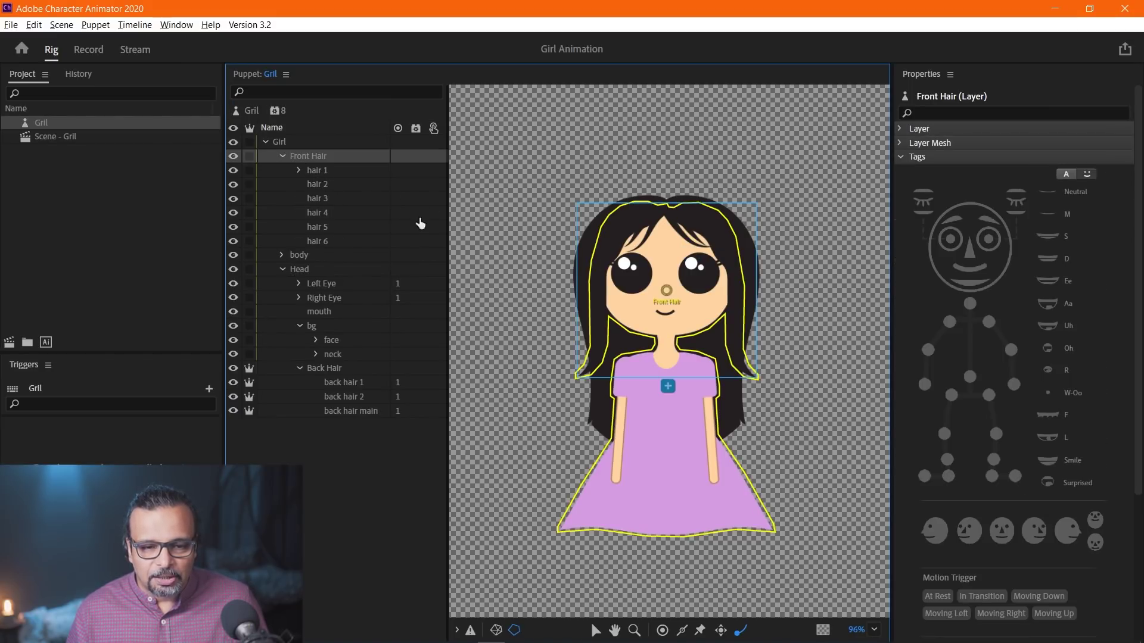
{"action": "left_click", "coordinate": [415, 242]}
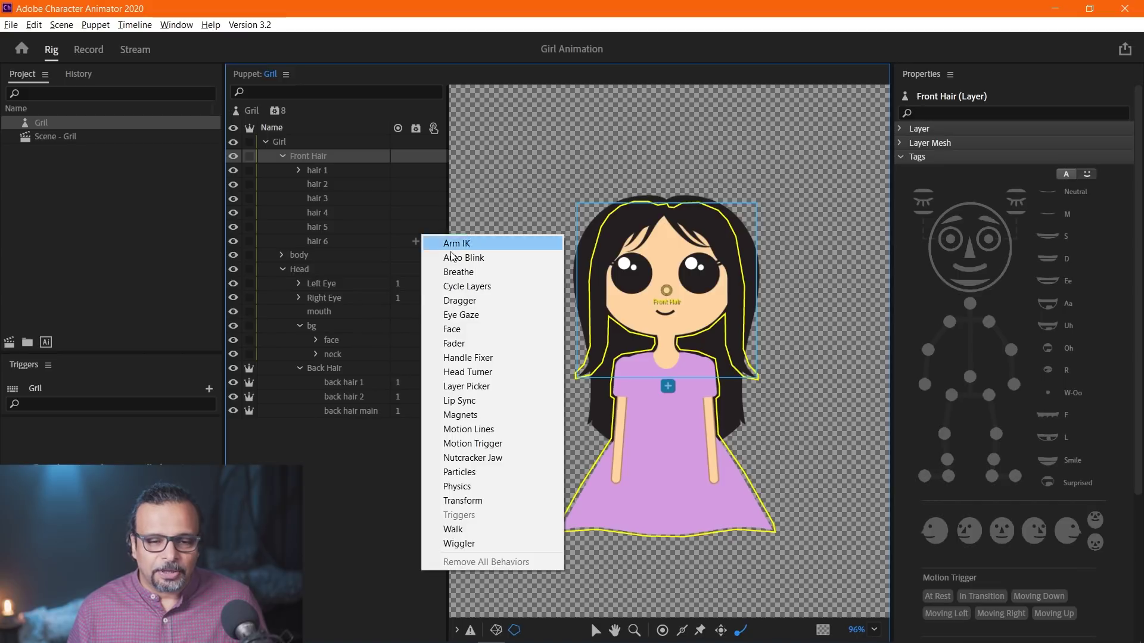
{"action": "left_click", "coordinate": [355, 442]}
{"action": "left_click", "coordinate": [512, 214]}
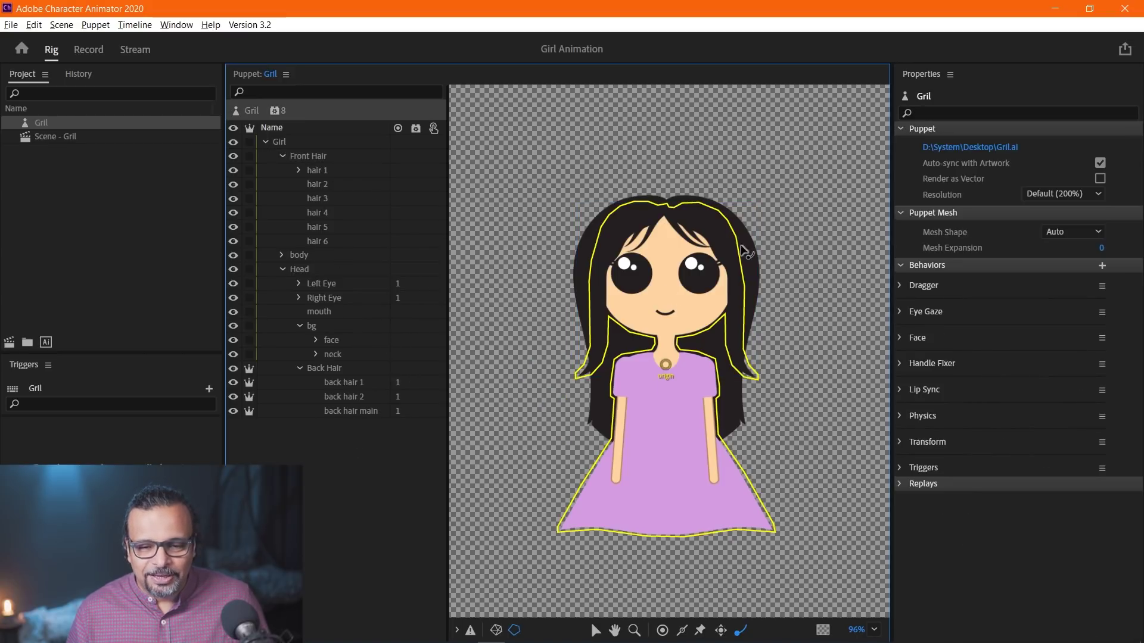
Make the layers hair 1 through hair 6 in the Front Hair group warp independently.
{"action": "left_click", "coordinate": [324, 168]}
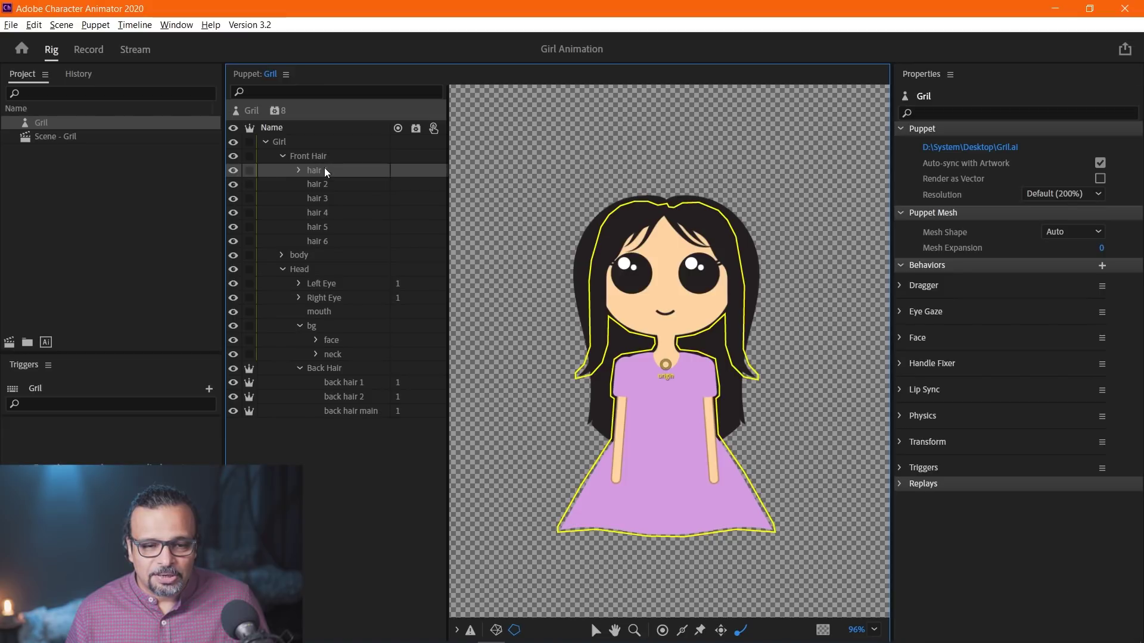
{"action": "left_click", "coordinate": [248, 171]}
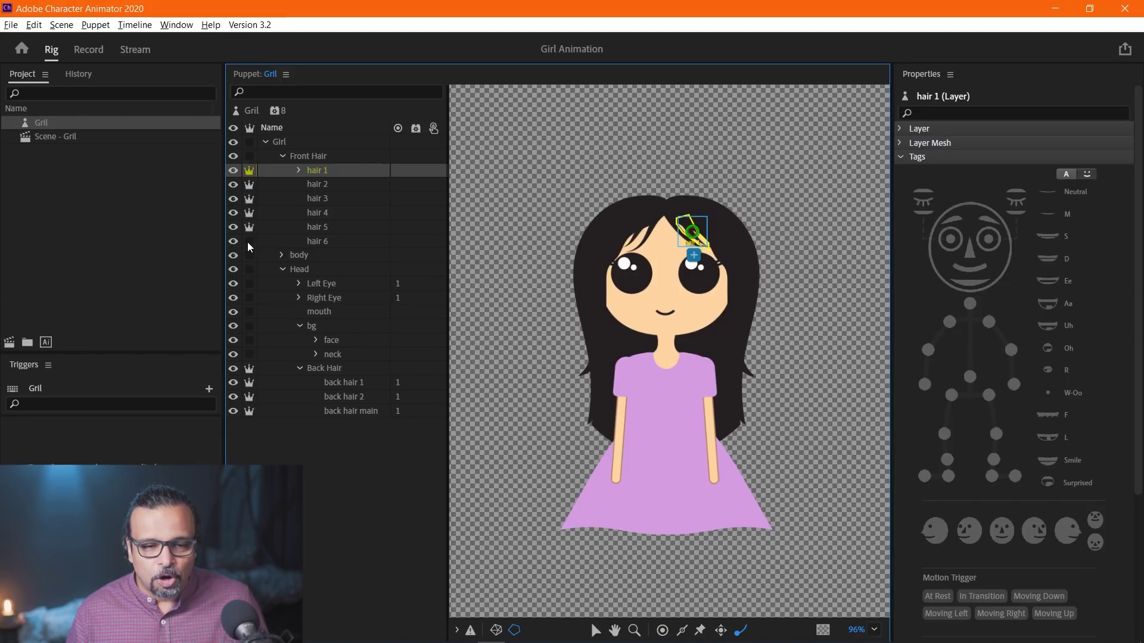
{"action": "left_click", "coordinate": [277, 244]}
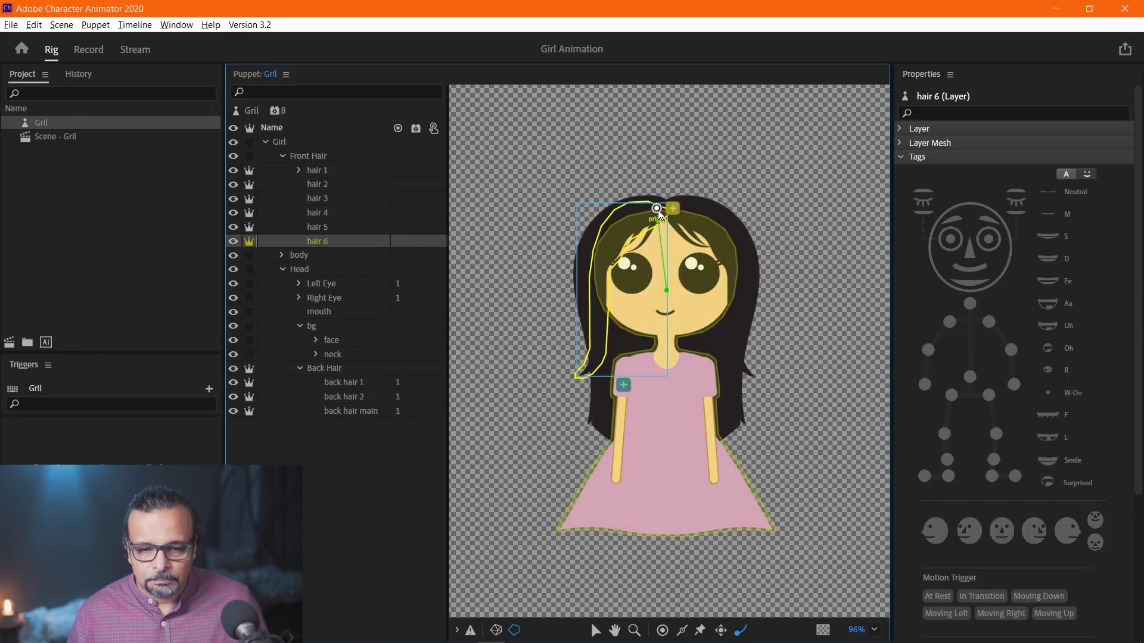
Place the front hair layers' origins at their roots and add a Dangle handle at the tip of each strand.
{"action": "left_click", "coordinate": [708, 269]}
{"action": "left_click_drag", "start_coordinate": [710, 291], "coordinate": [685, 218]}
{"action": "left_click", "coordinate": [752, 375]}
{"action": "left_click", "coordinate": [337, 213]}
{"action": "left_click", "coordinate": [629, 249]}
{"action": "left_click", "coordinate": [318, 200]}
{"action": "left_click", "coordinate": [628, 246]}
{"action": "left_click", "coordinate": [317, 185]}
{"action": "left_click", "coordinate": [715, 245]}
{"action": "left_click", "coordinate": [317, 170]}
{"action": "left_click", "coordinate": [705, 243]}
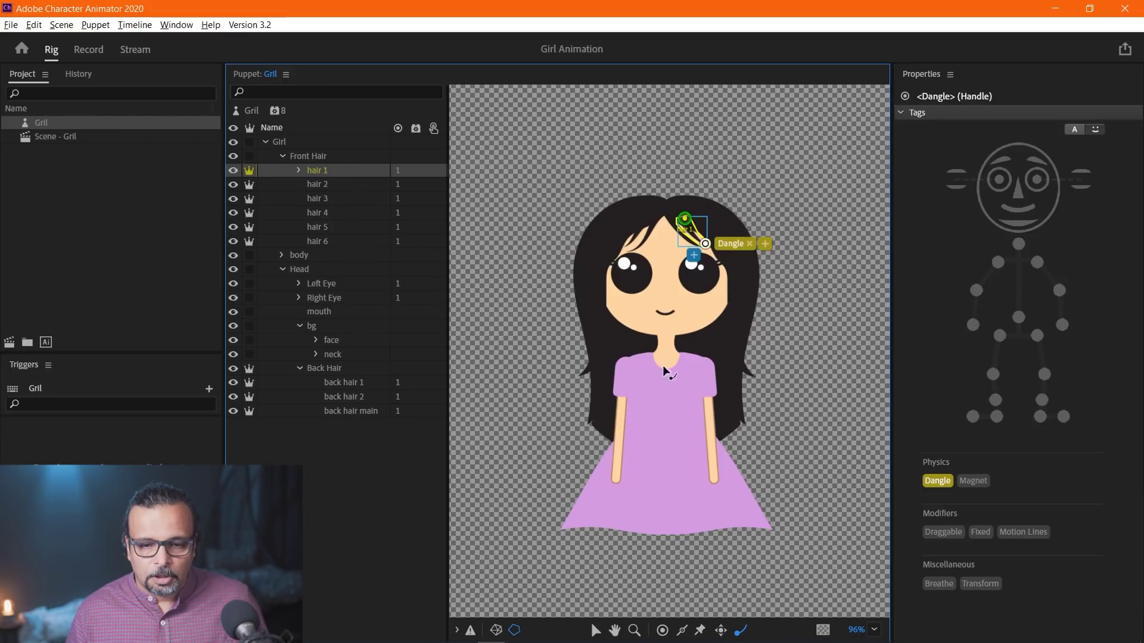
Check the hair motion in Scene - Gril and reopen the Gril puppet for rigging.
{"action": "left_click", "coordinate": [50, 139]}
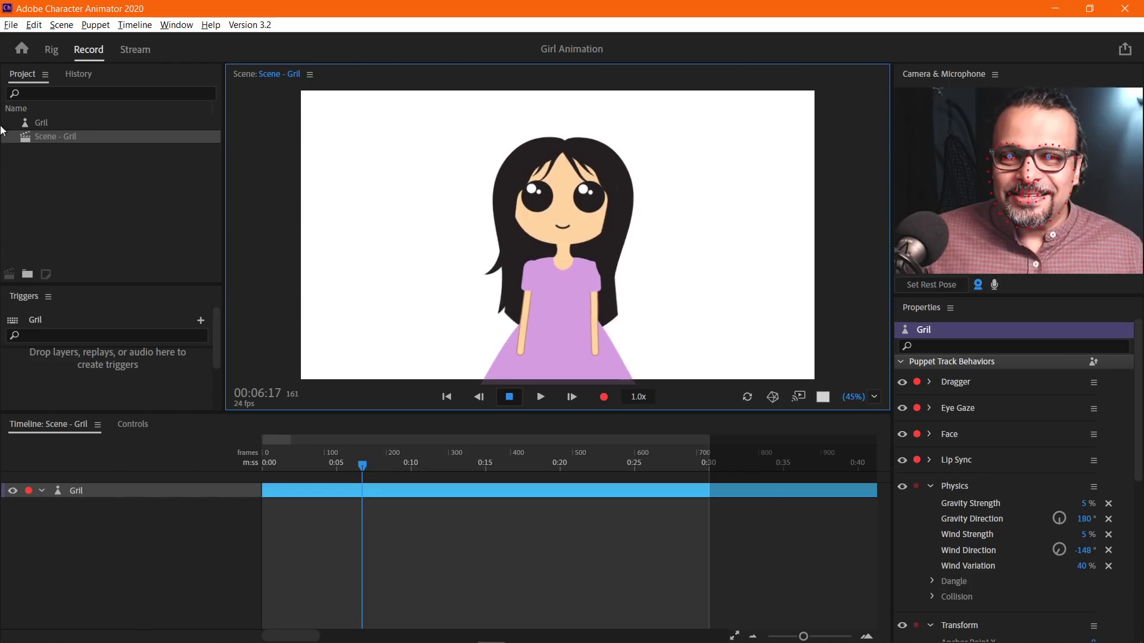
{"action": "left_click", "coordinate": [41, 122]}
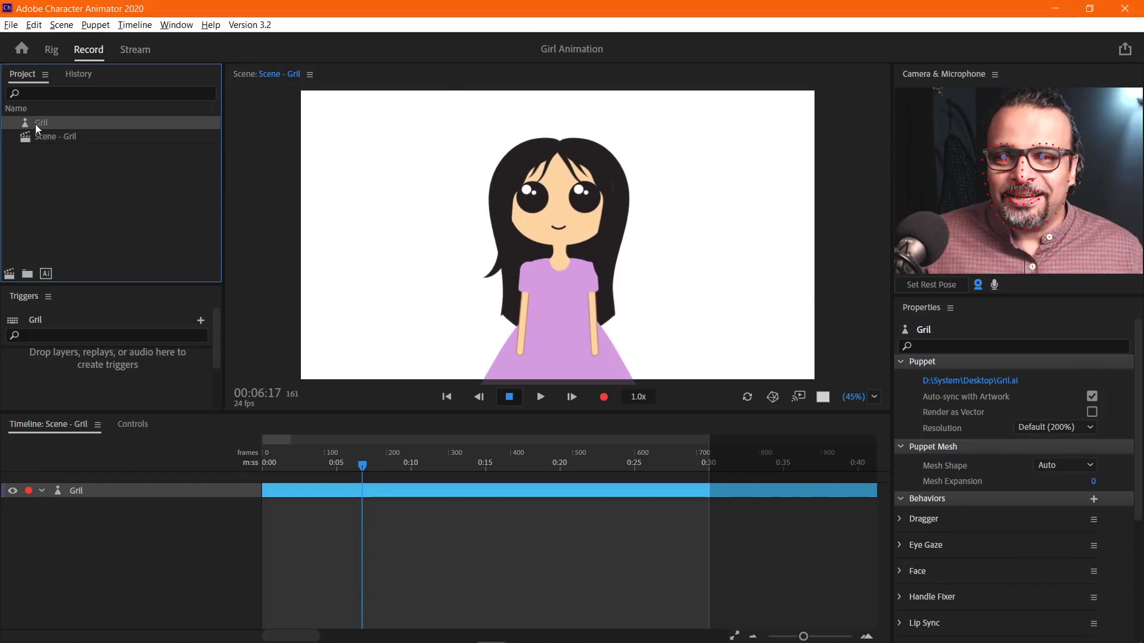
{"action": "double_click", "coordinate": [35, 124]}
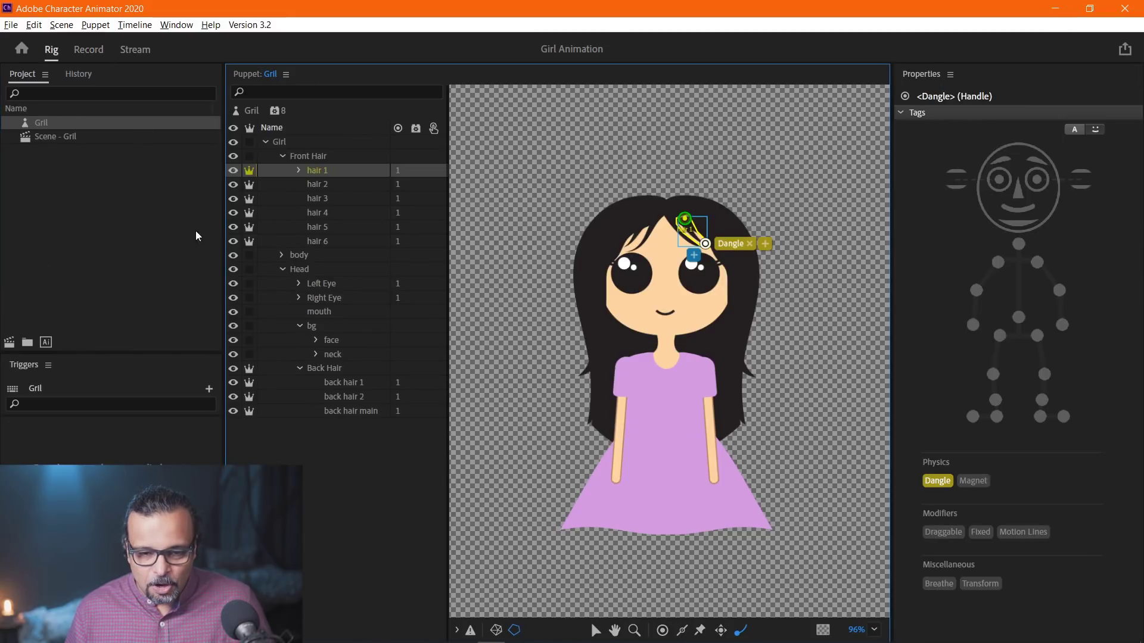
Collapse the Front Hair, Back Hair and Head groups and expand the body group.
{"action": "left_click", "coordinate": [282, 154]}
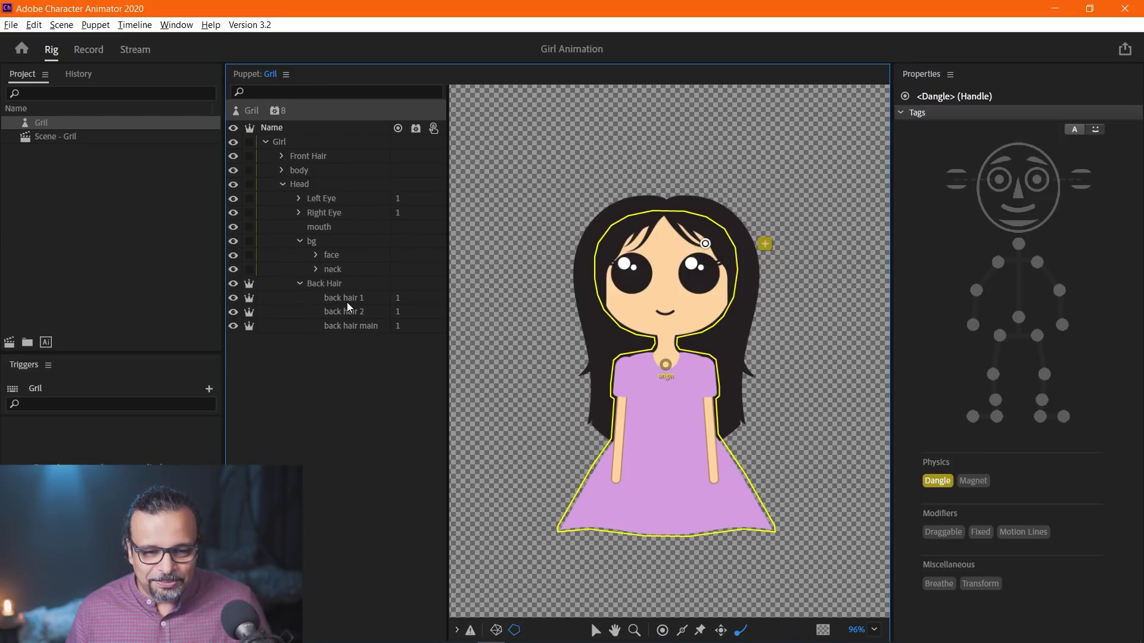
{"action": "left_click", "coordinate": [299, 283]}
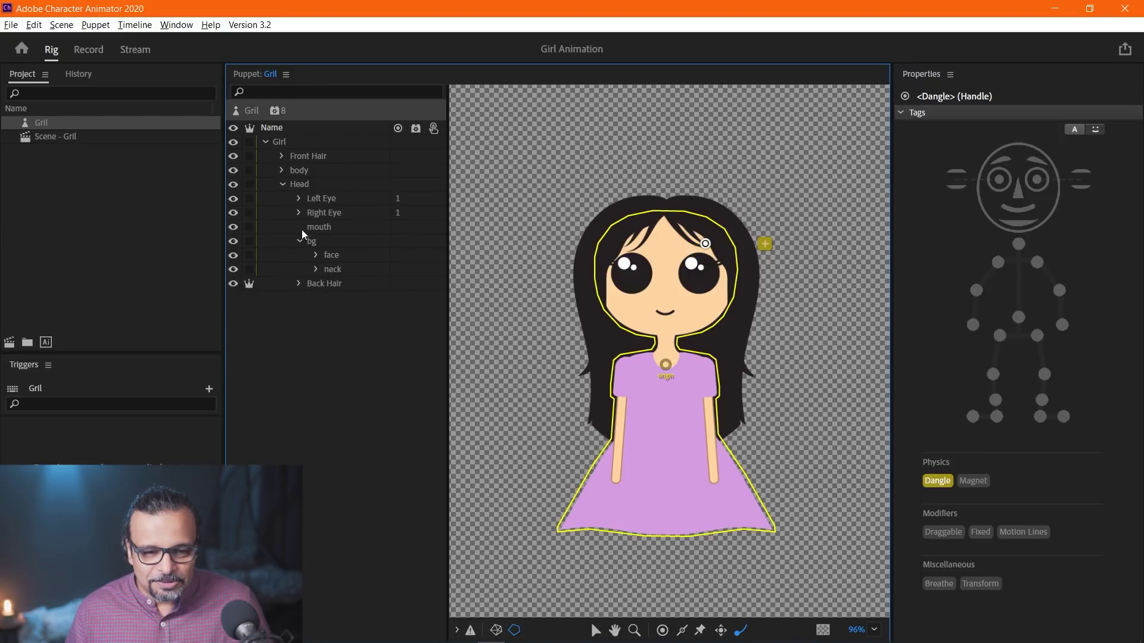
{"action": "left_click", "coordinate": [283, 185]}
{"action": "left_click", "coordinate": [283, 170]}
Make Right Arm and Right Arm 2 warp independently and move each arm's origin up to its shoulder.
{"action": "left_click", "coordinate": [351, 200]}
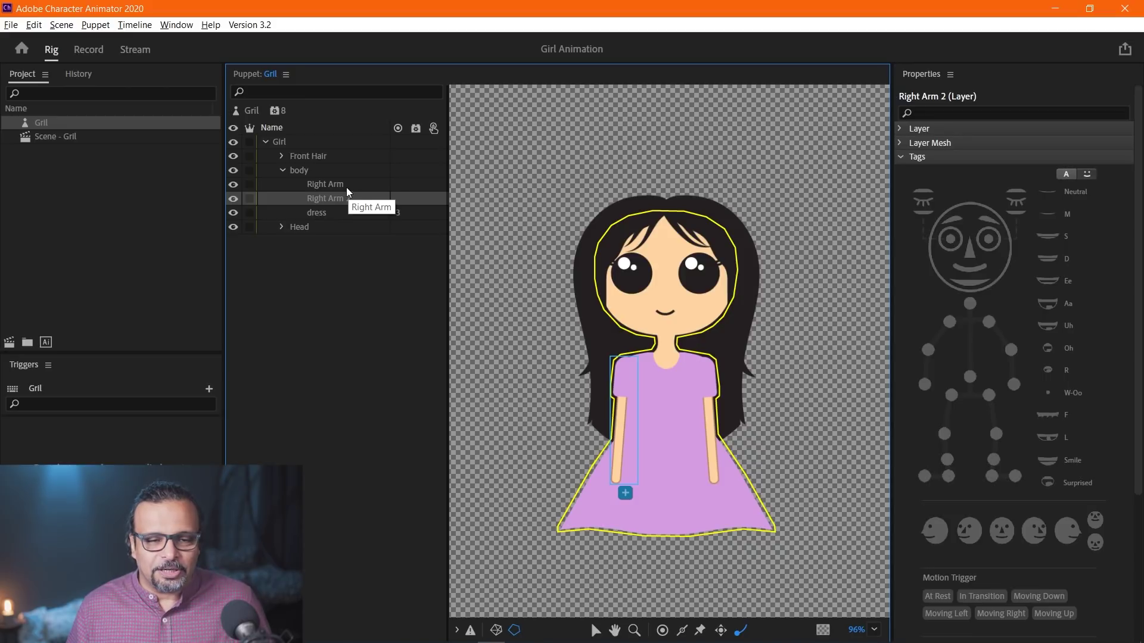
{"action": "left_click", "coordinate": [233, 198]}
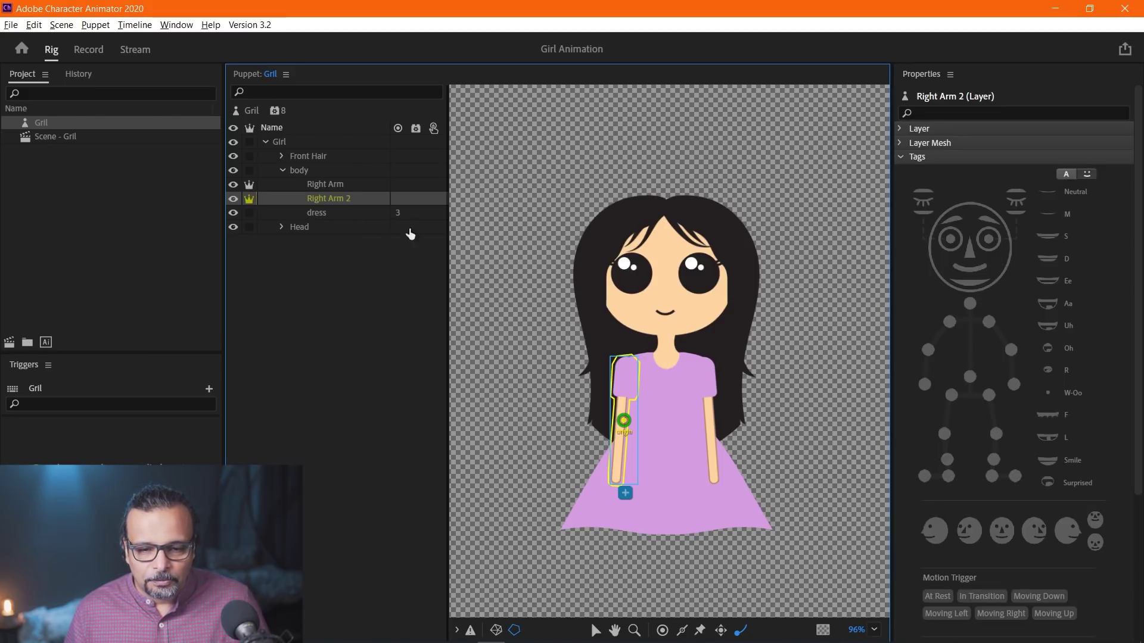
{"action": "left_click", "coordinate": [594, 630]}
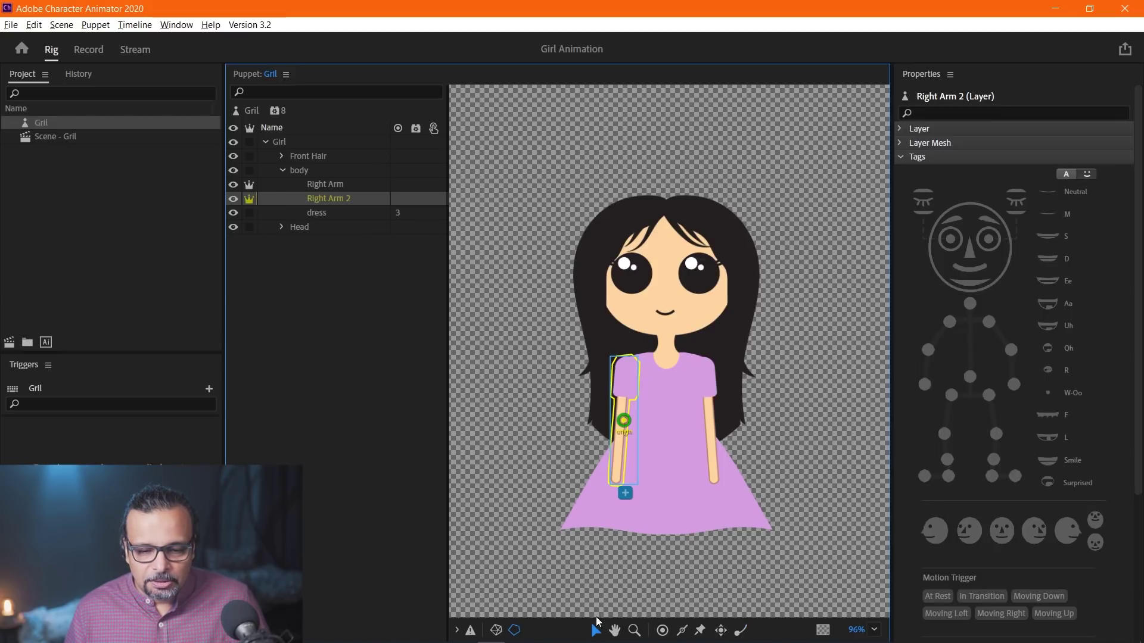
{"action": "left_click_drag", "start_coordinate": [623, 421], "coordinate": [624, 366]}
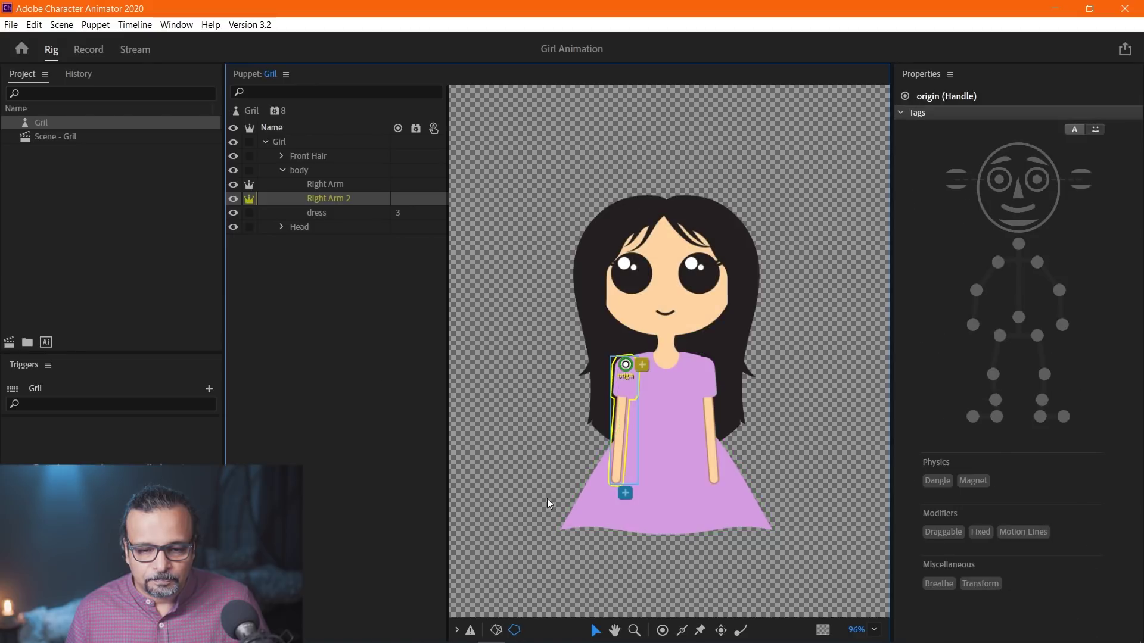
{"action": "left_click", "coordinate": [337, 183]}
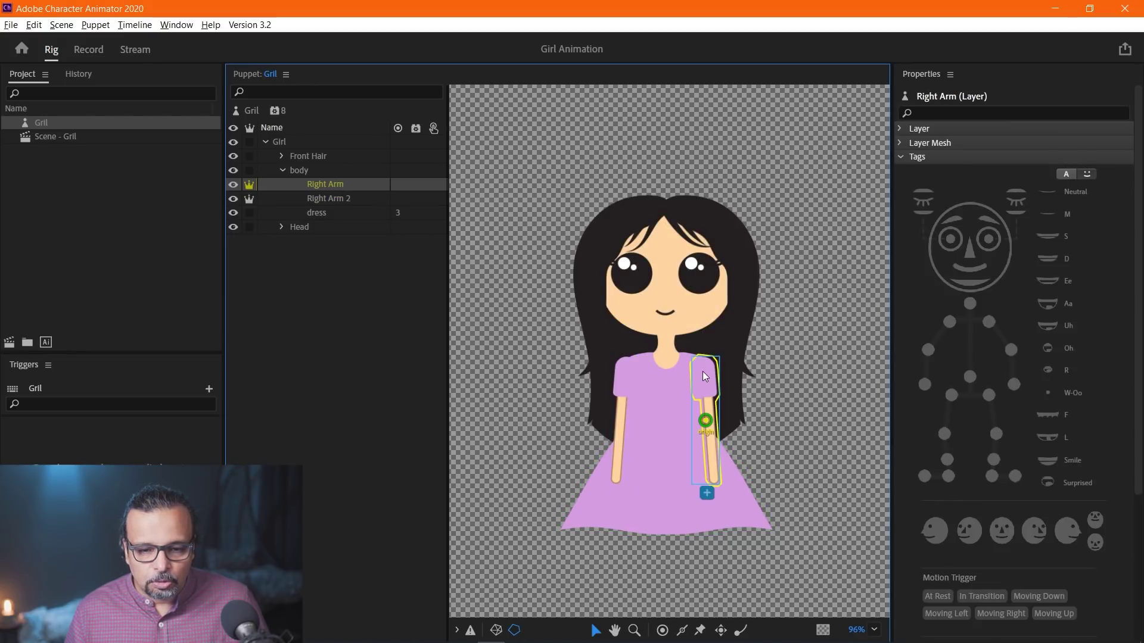
{"action": "left_click_drag", "start_coordinate": [706, 425], "coordinate": [703, 376]}
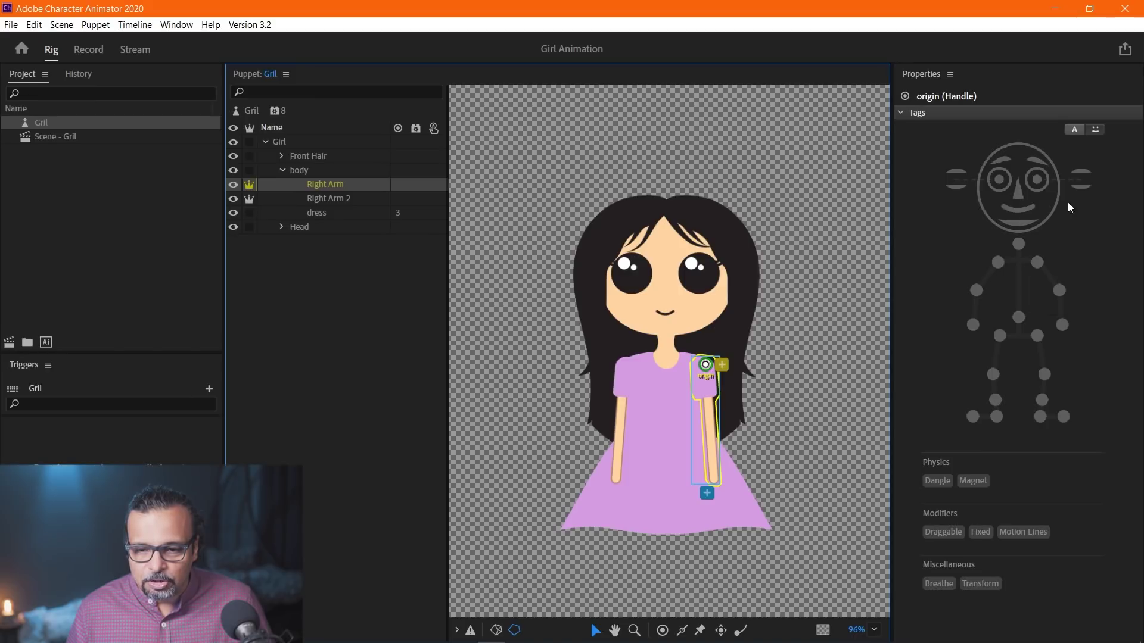
Tag the Right Arm origin as Left Shoulder and the Right Arm 2 origin as Right Shoulder.
{"action": "left_click", "coordinate": [1037, 263]}
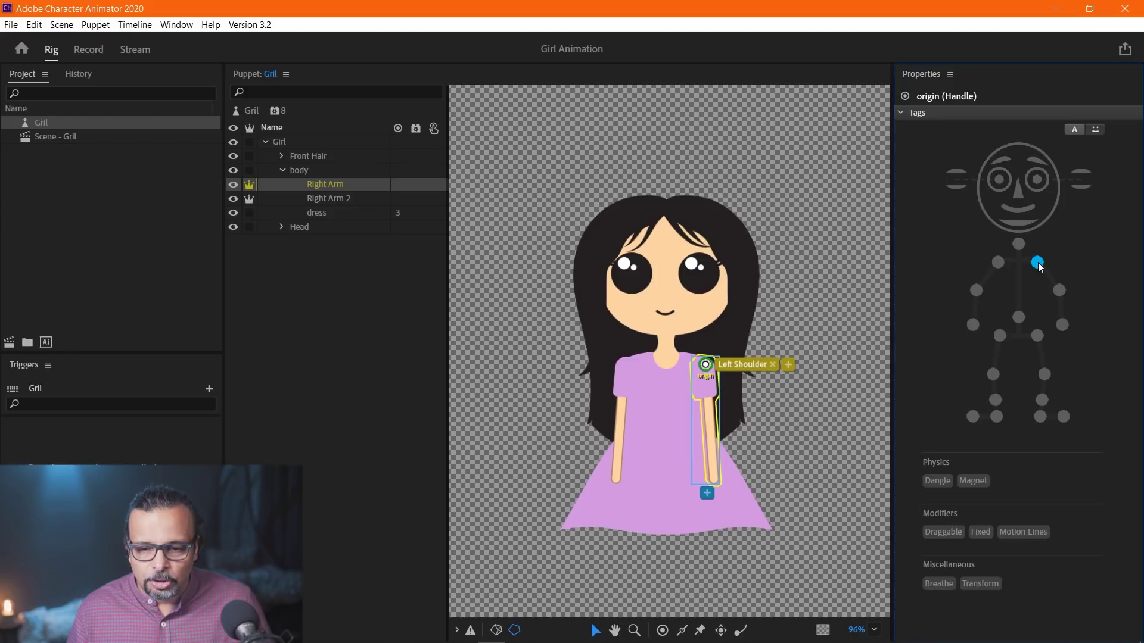
{"action": "left_click", "coordinate": [330, 198]}
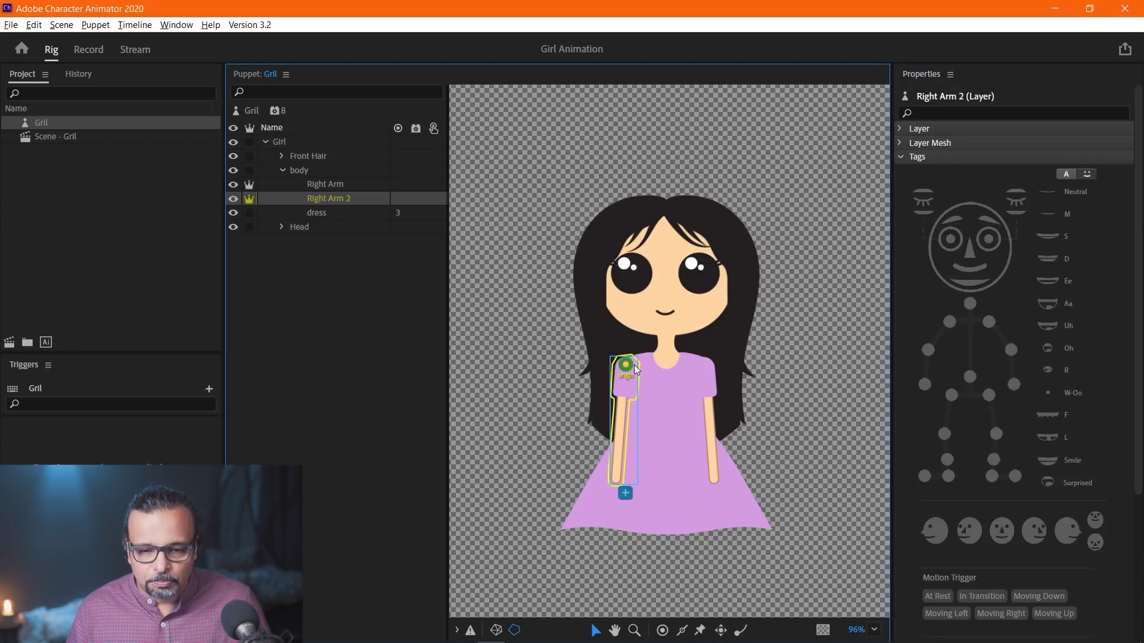
{"action": "left_click", "coordinate": [623, 366]}
{"action": "left_click", "coordinate": [999, 262]}
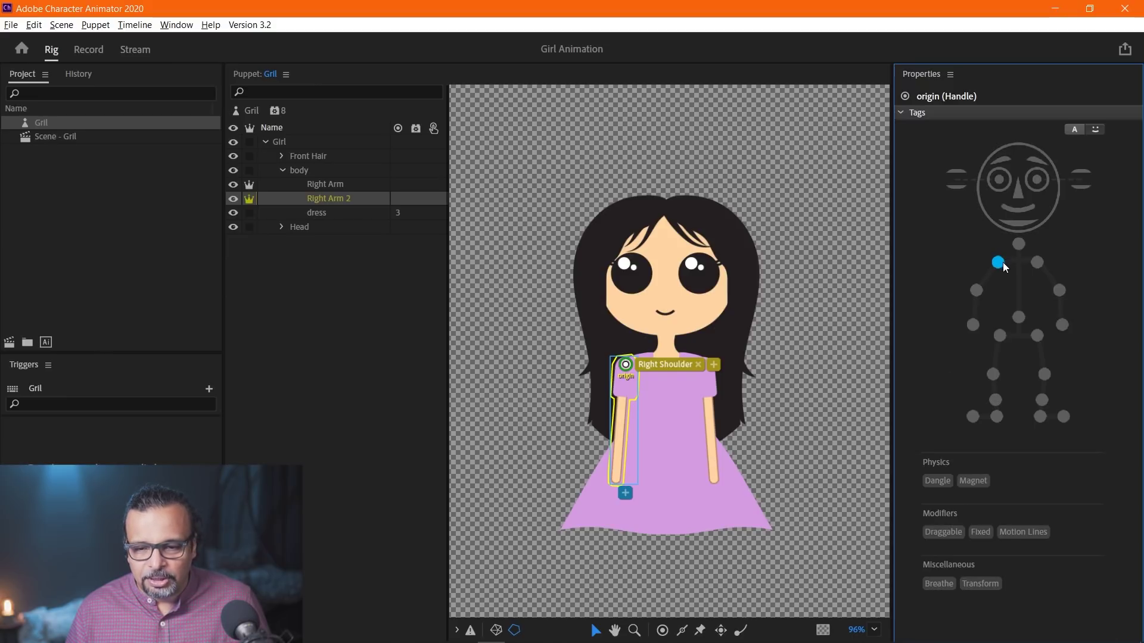
{"action": "mouse_move", "coordinate": [1002, 263]}
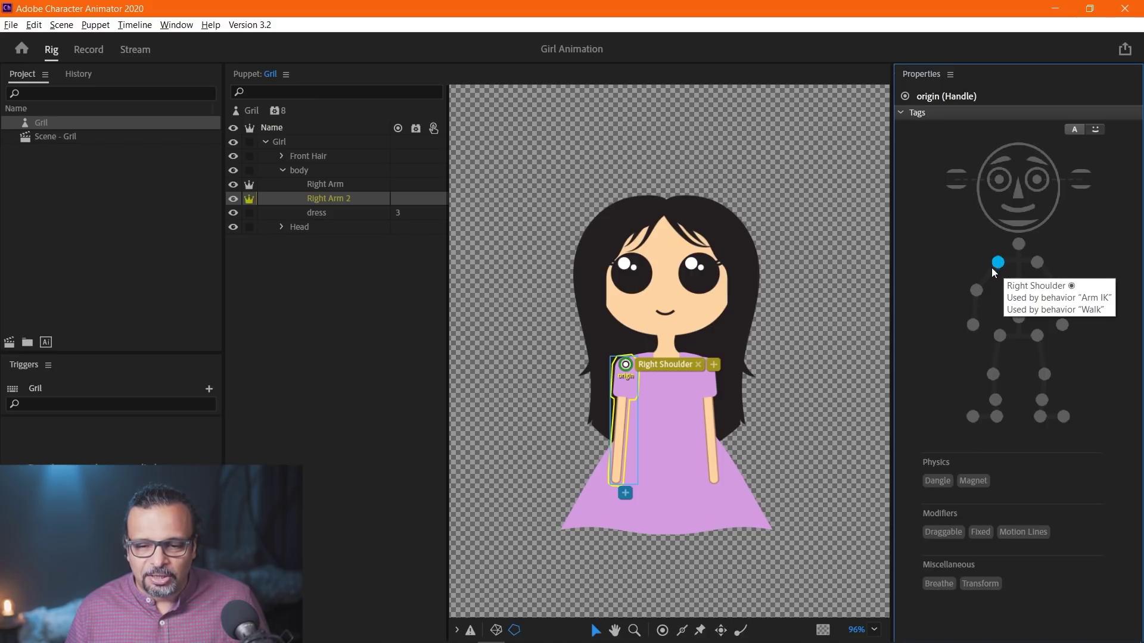
{"action": "mouse_move", "coordinate": [976, 290]}
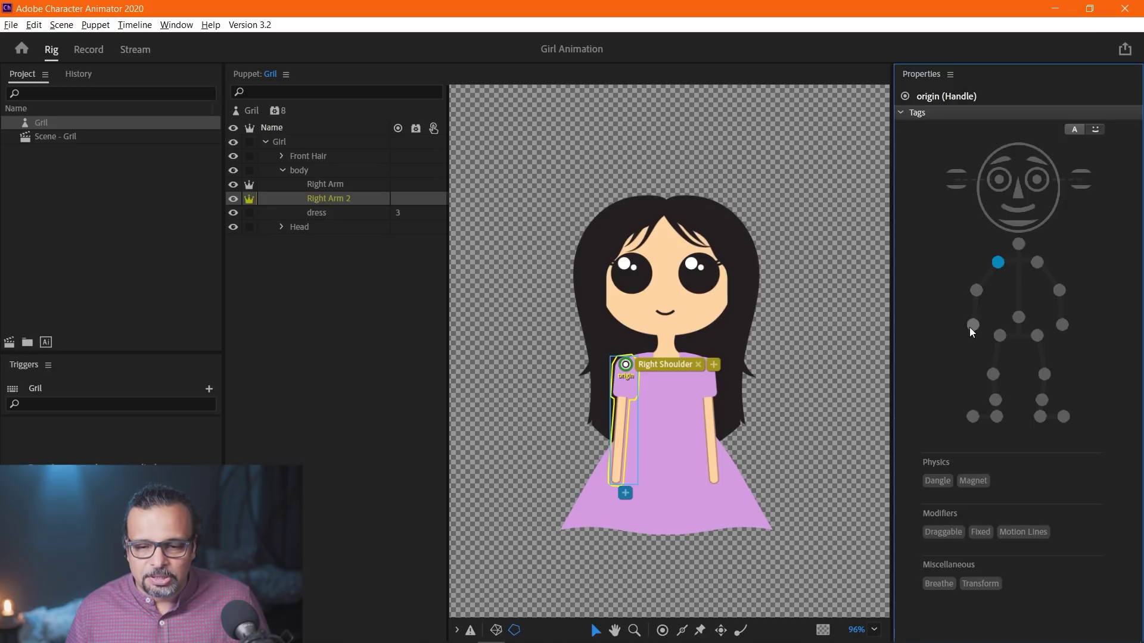
{"action": "mouse_move", "coordinate": [972, 328]}
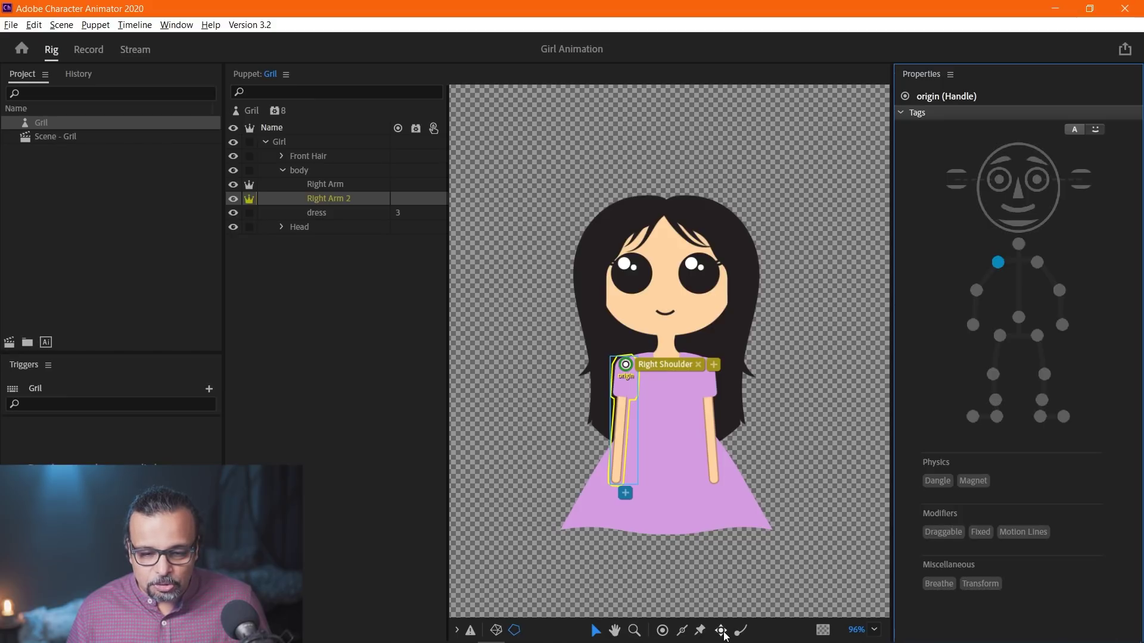
Add handles at the elbow and wrist of Right Arm 2, tagged Right Elbow and Right Wrist.
{"action": "left_click", "coordinate": [663, 631]}
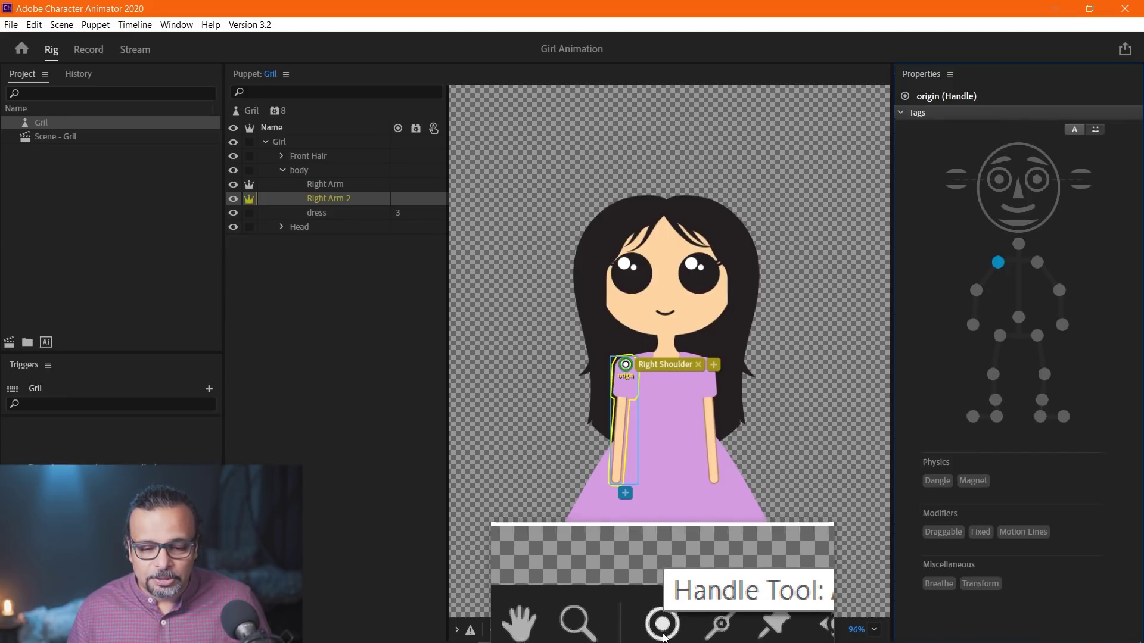
{"action": "left_click", "coordinate": [662, 631]}
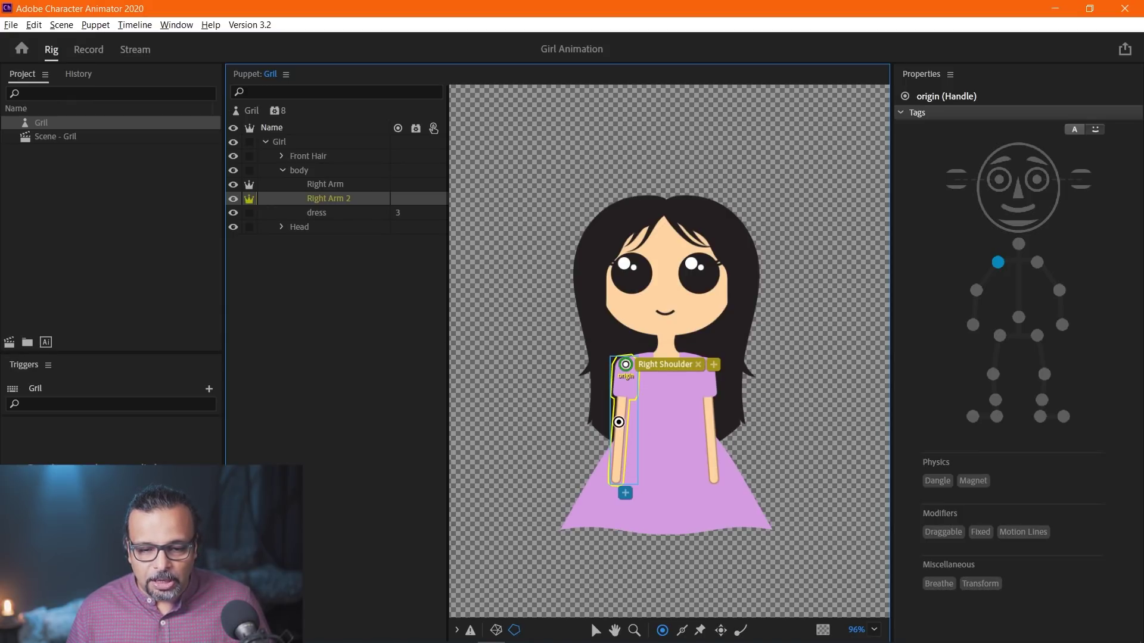
{"action": "left_click", "coordinate": [620, 422]}
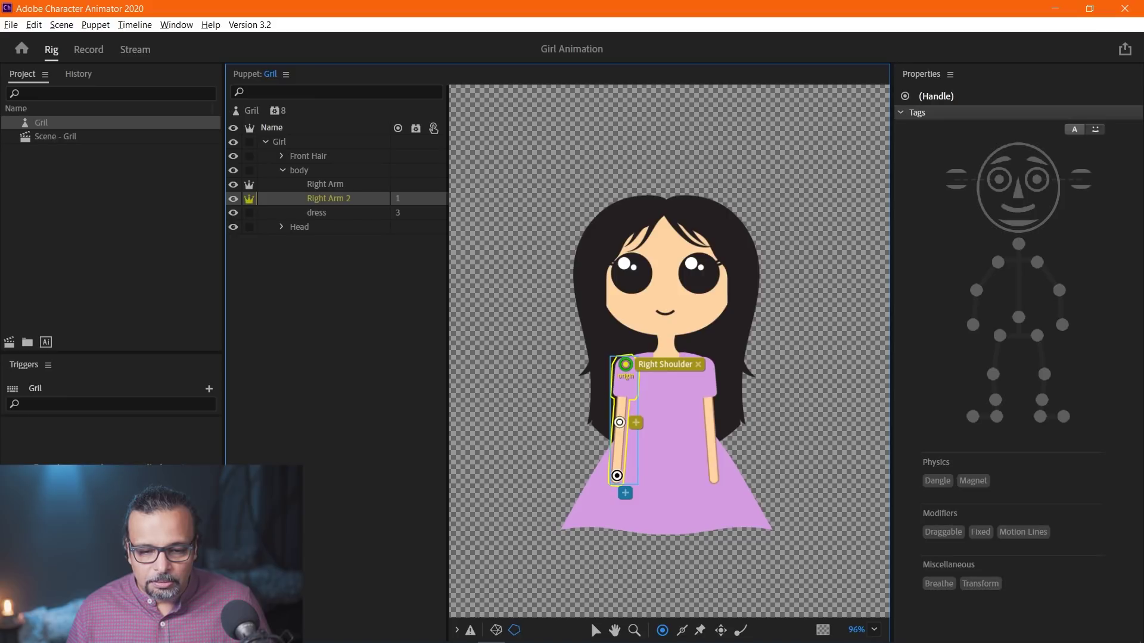
{"action": "left_click", "coordinate": [616, 475]}
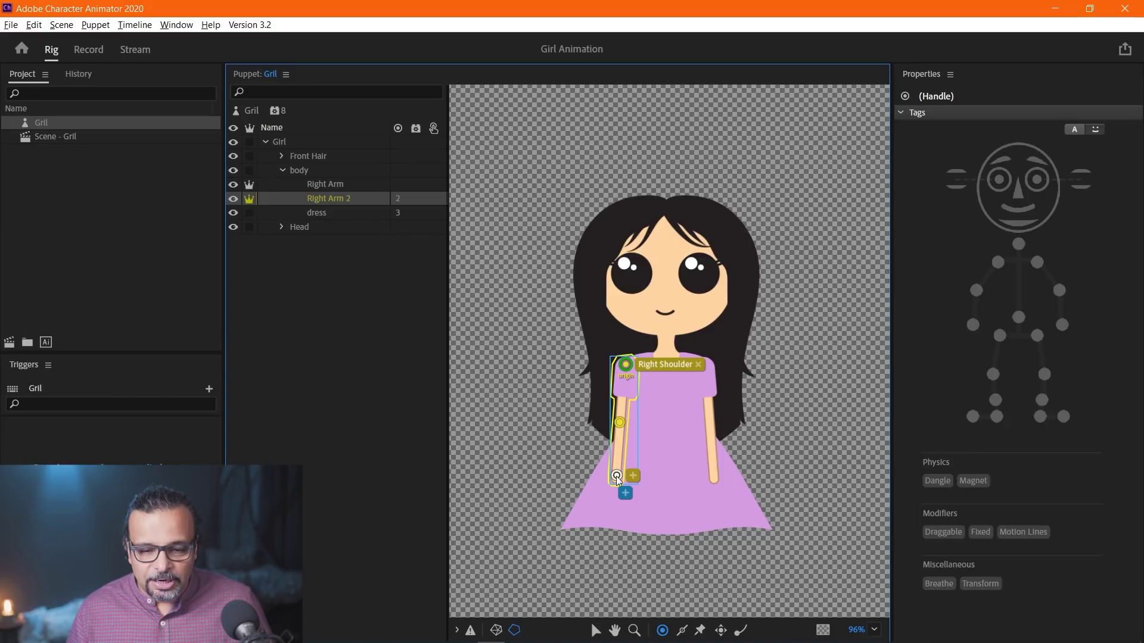
{"action": "left_click", "coordinate": [972, 324]}
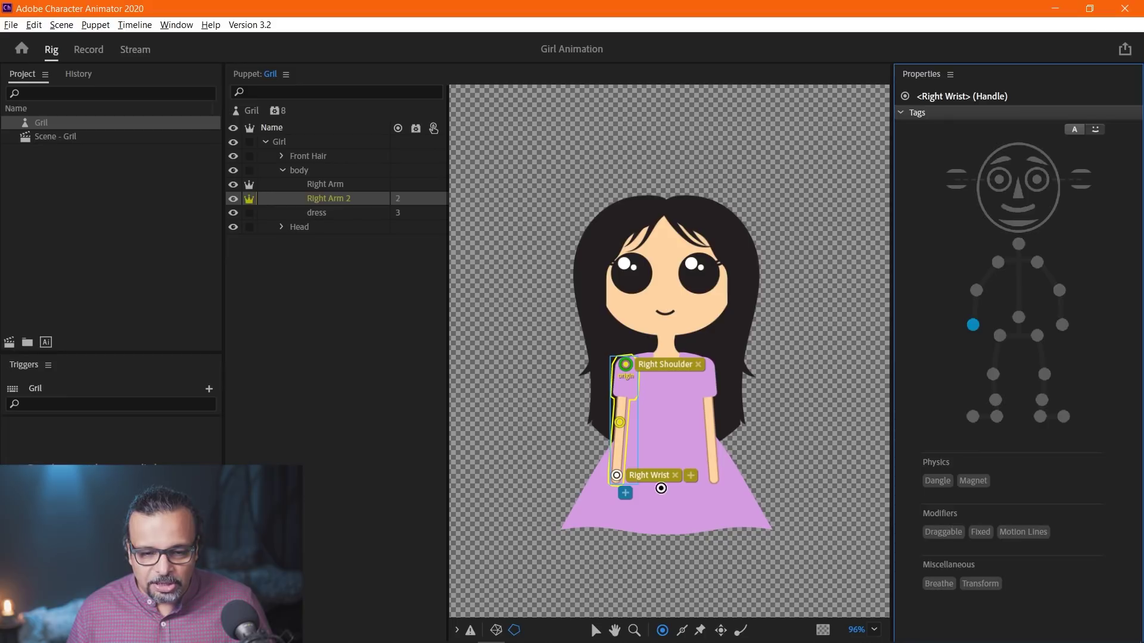
{"action": "left_click", "coordinate": [619, 422]}
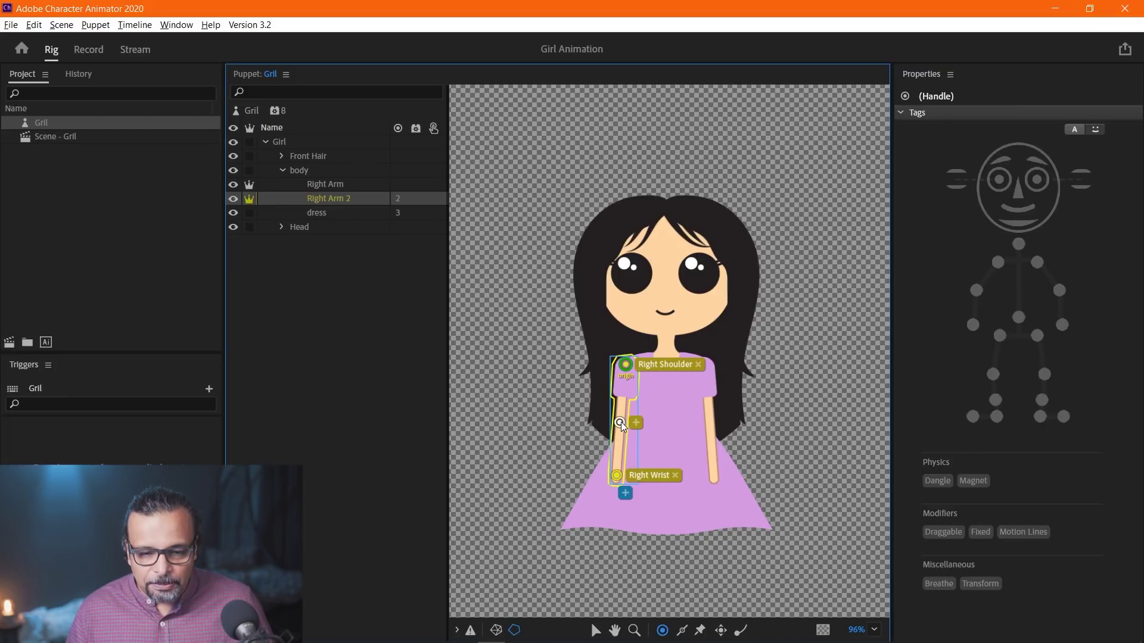
{"action": "left_click", "coordinate": [975, 290]}
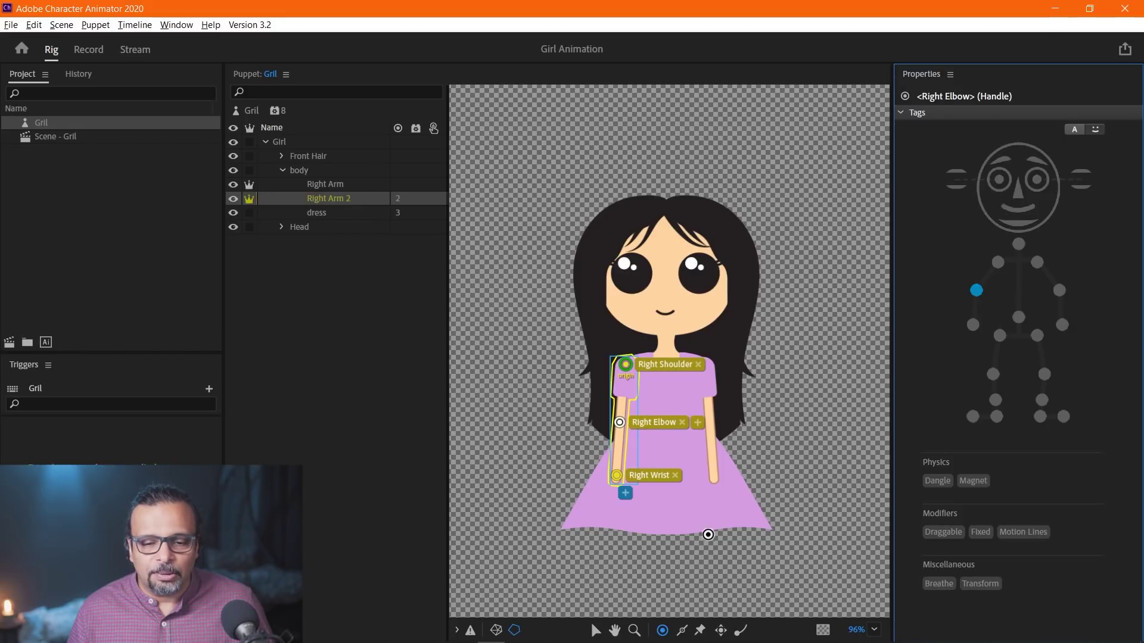
Add handles at the wrist and elbow of the Right Arm layer, tagged Left Wrist and Left Elbow.
{"action": "left_click", "coordinate": [330, 184]}
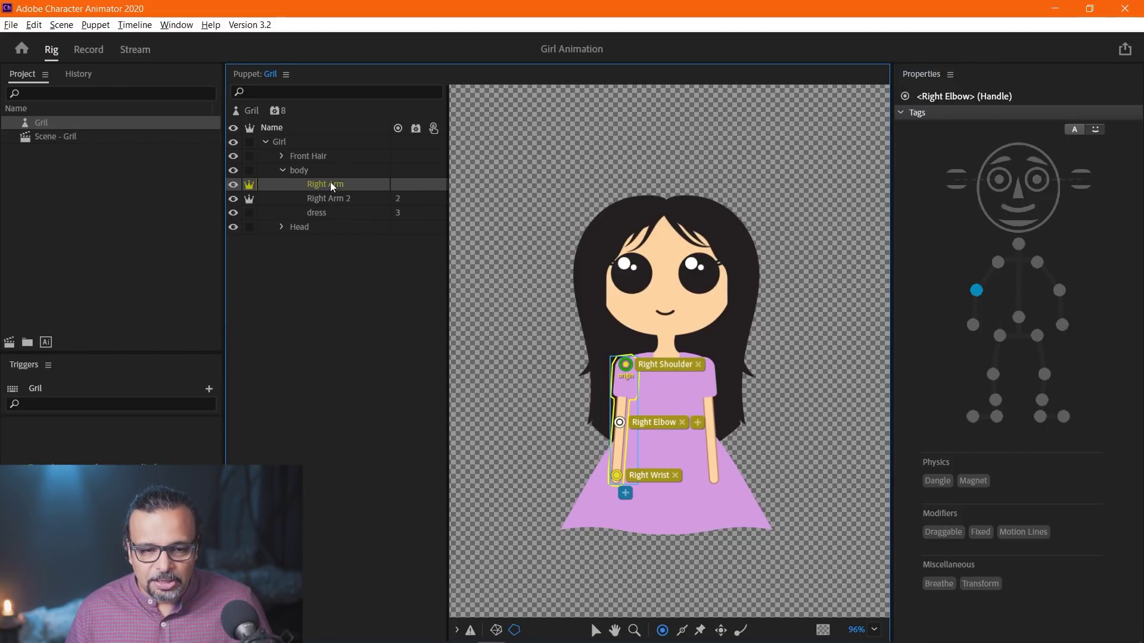
{"action": "left_click", "coordinate": [714, 479]}
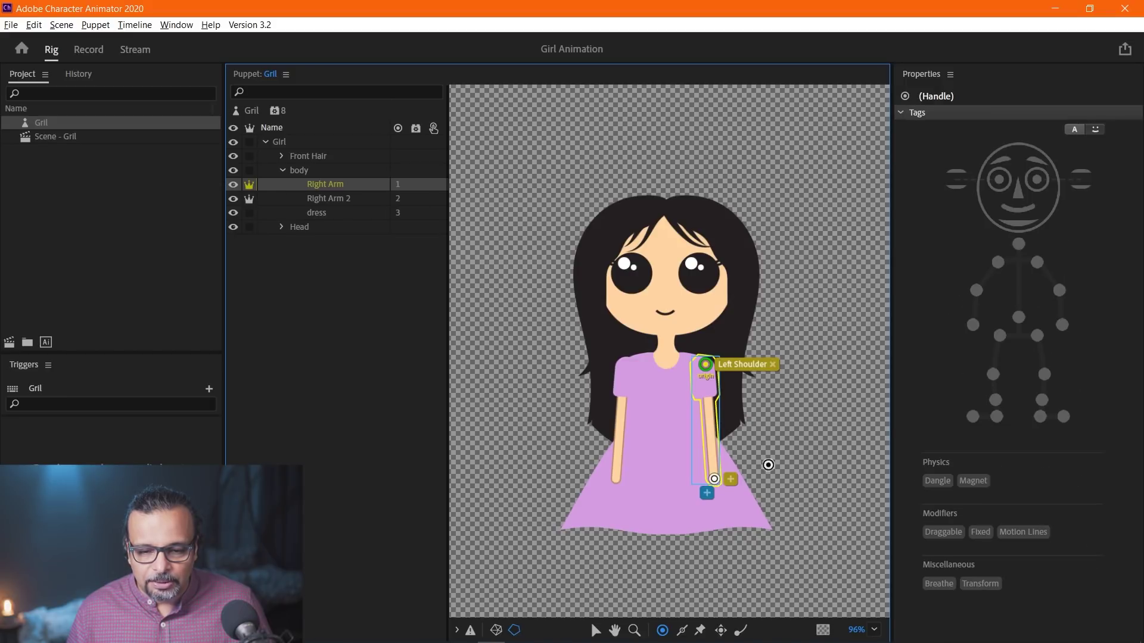
{"action": "left_click", "coordinate": [1062, 325]}
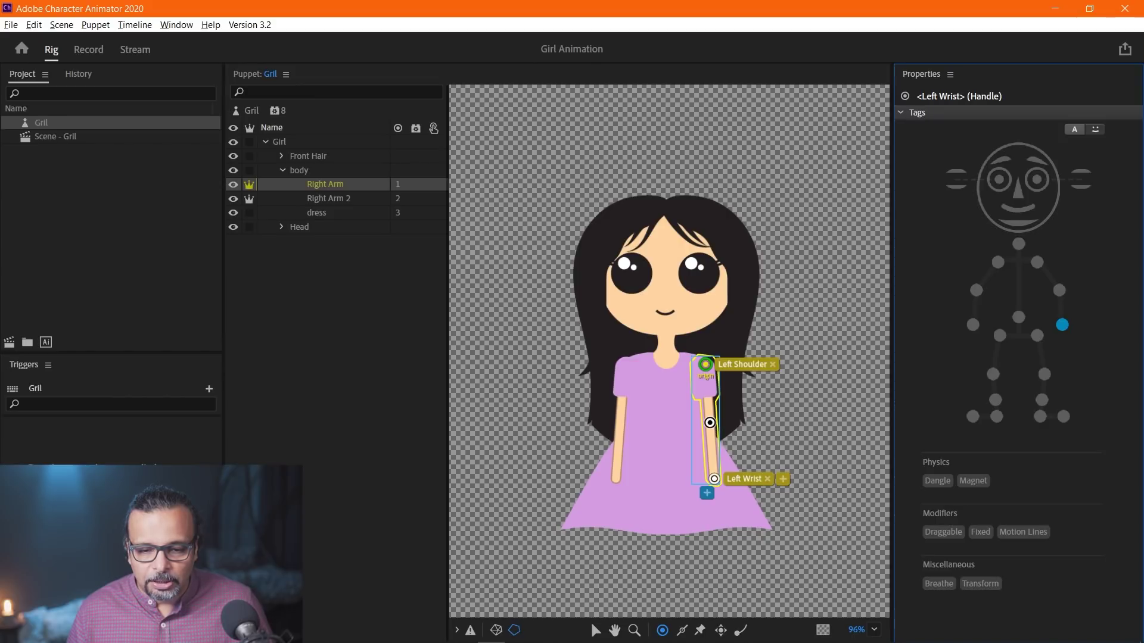
{"action": "left_click", "coordinate": [709, 422]}
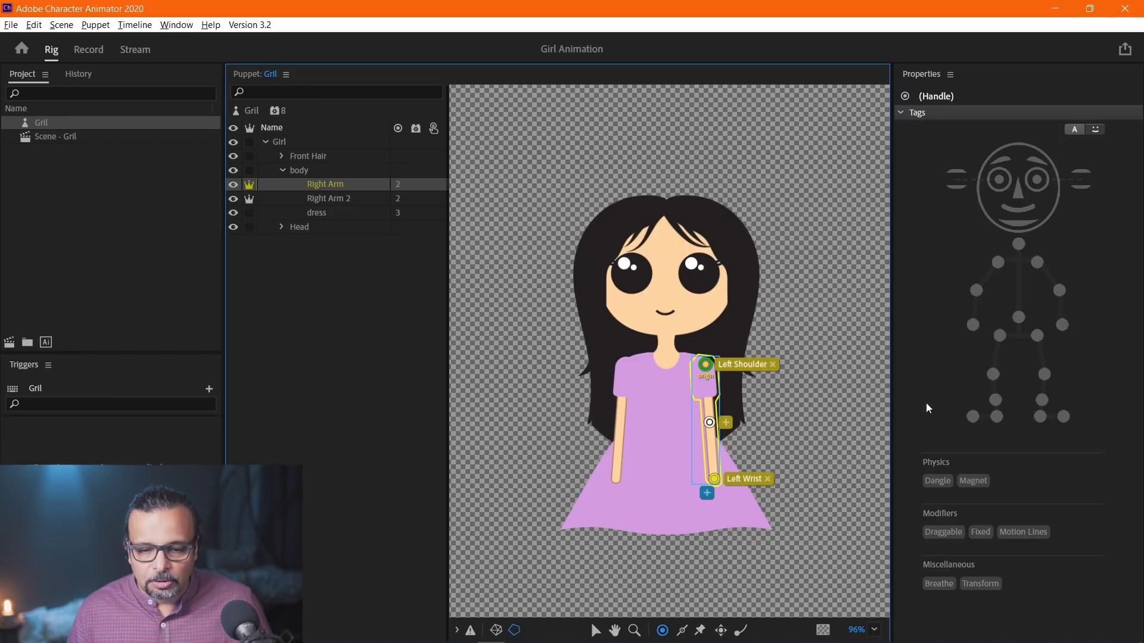
{"action": "left_click", "coordinate": [1060, 290]}
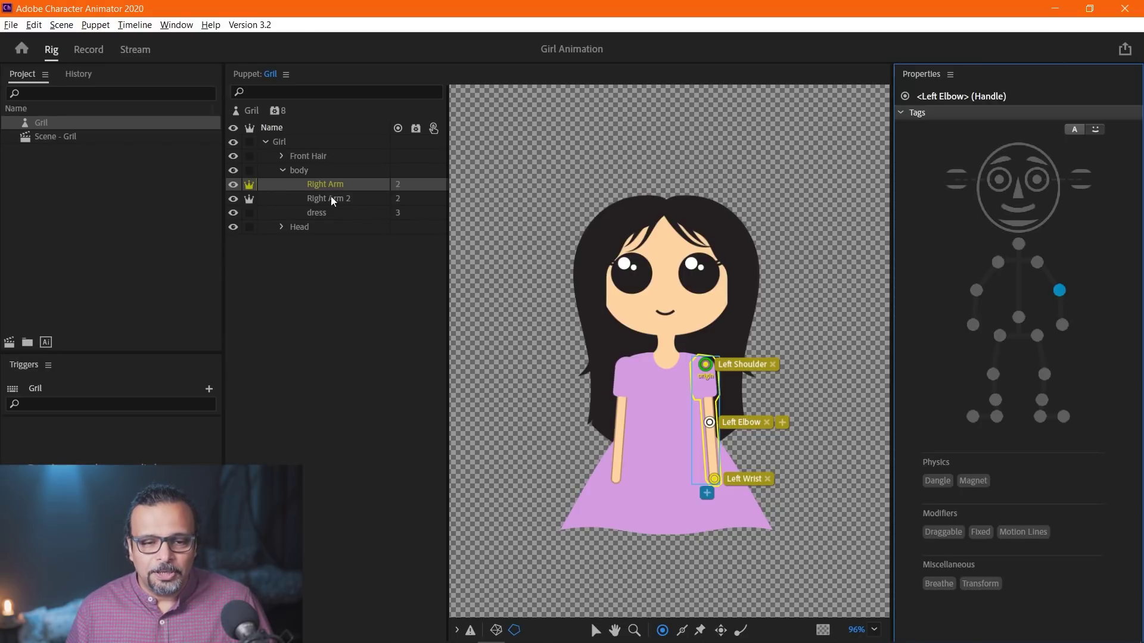
Check Scene - Gril, reopen the Gril puppet, and add a Draggable handle near the hand of Right Arm and of Right Arm 2.
{"action": "left_click", "coordinate": [63, 138]}
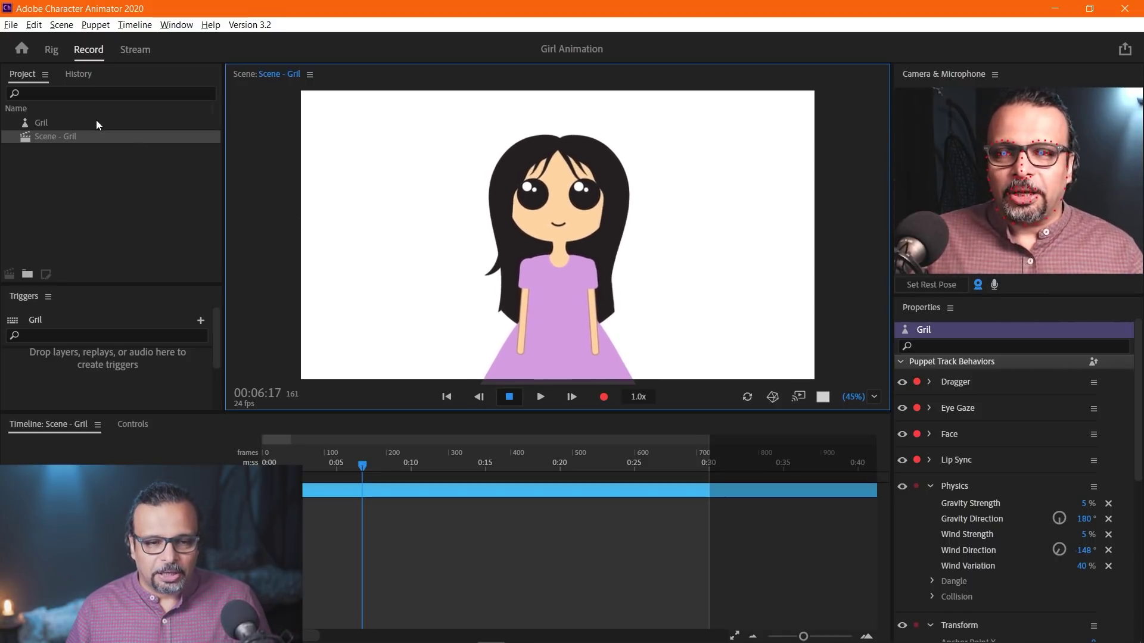
{"action": "left_click", "coordinate": [57, 121]}
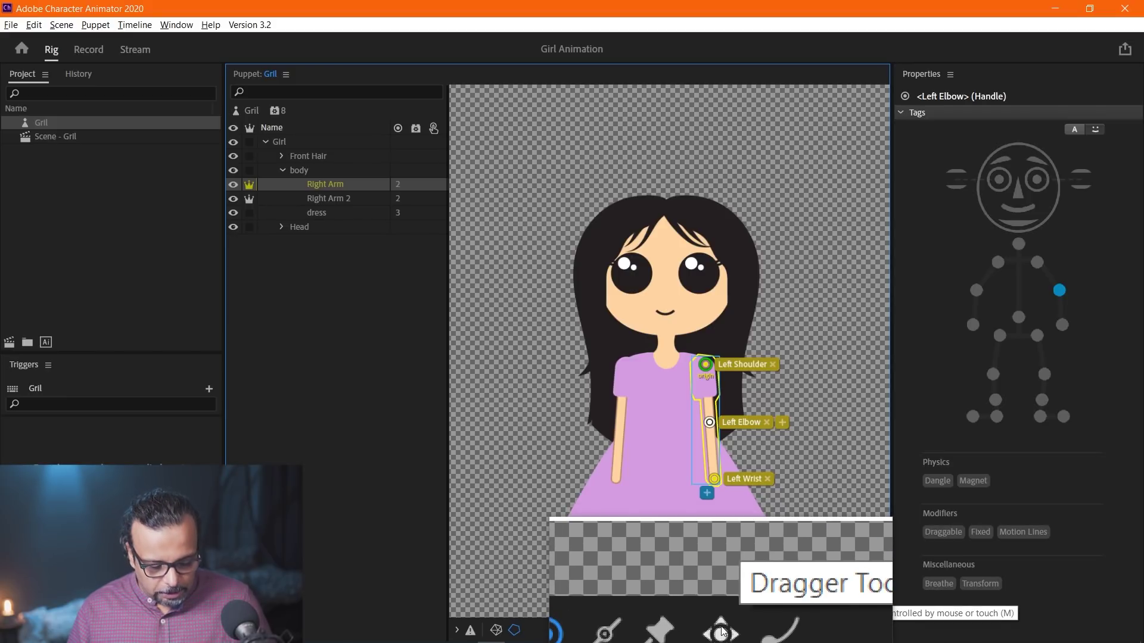
{"action": "left_click", "coordinate": [720, 630]}
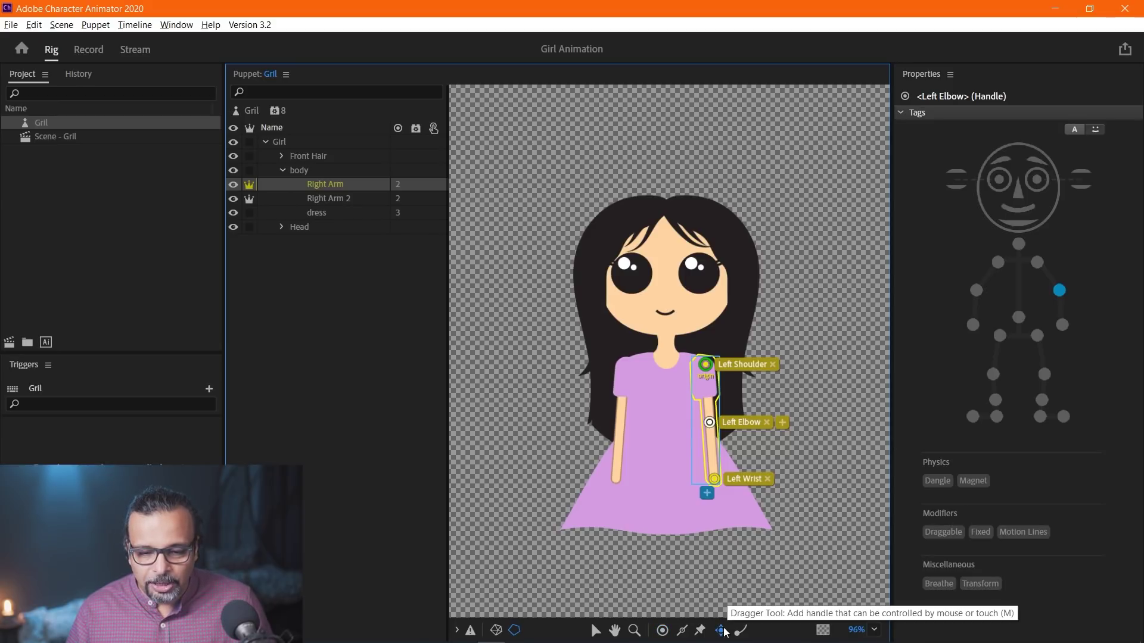
{"action": "left_click", "coordinate": [715, 470]}
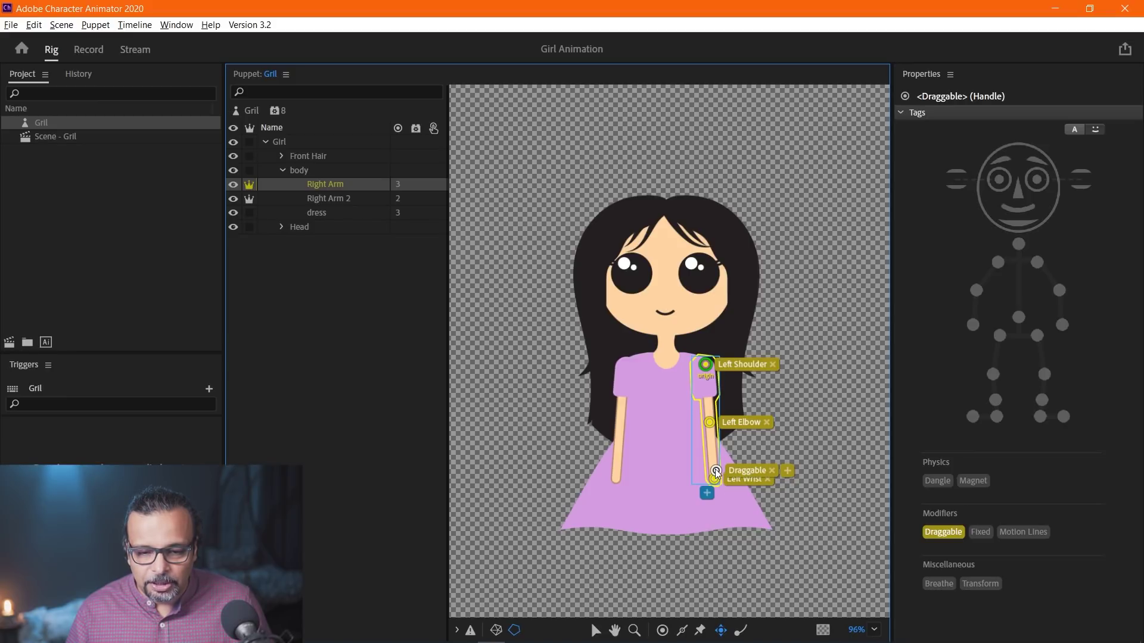
{"action": "left_click", "coordinate": [335, 198]}
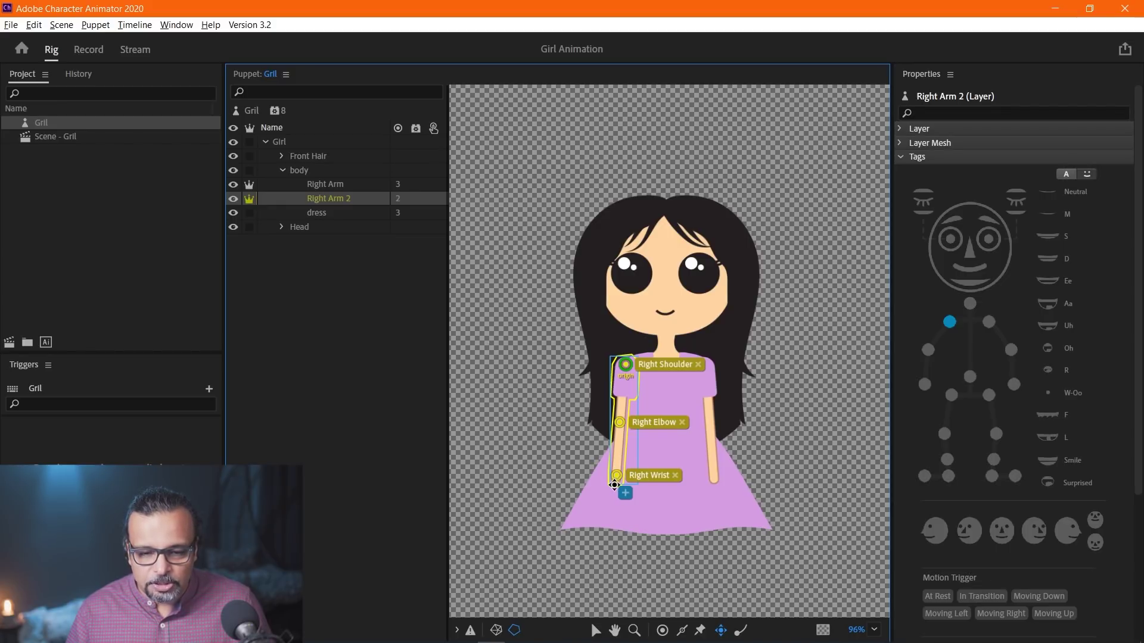
{"action": "left_click", "coordinate": [614, 485]}
Move the Draggable handle of the Right Arm layer down to the tip of the hand.
{"action": "left_click", "coordinate": [342, 184]}
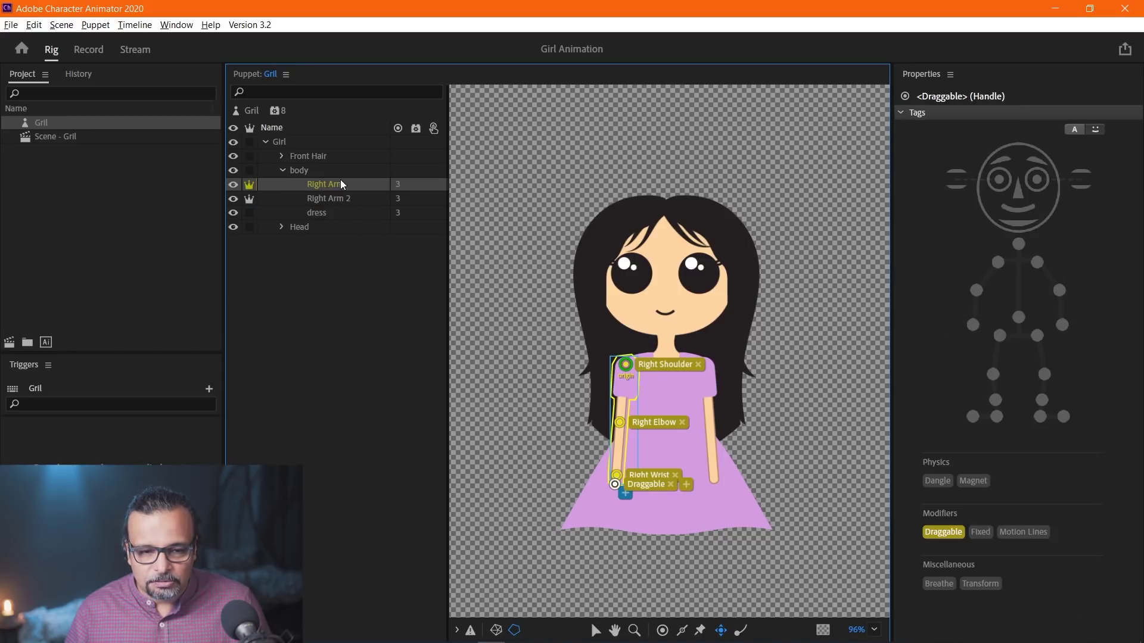
{"action": "left_click_drag", "start_coordinate": [718, 470], "coordinate": [717, 486]}
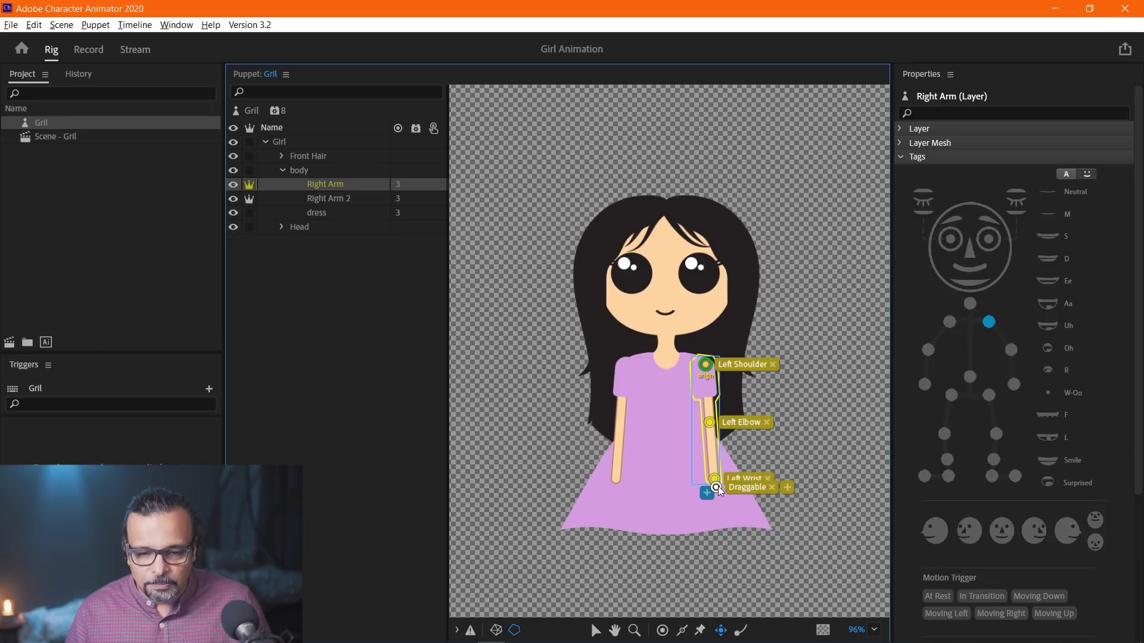
{"action": "left_click", "coordinate": [717, 486]}
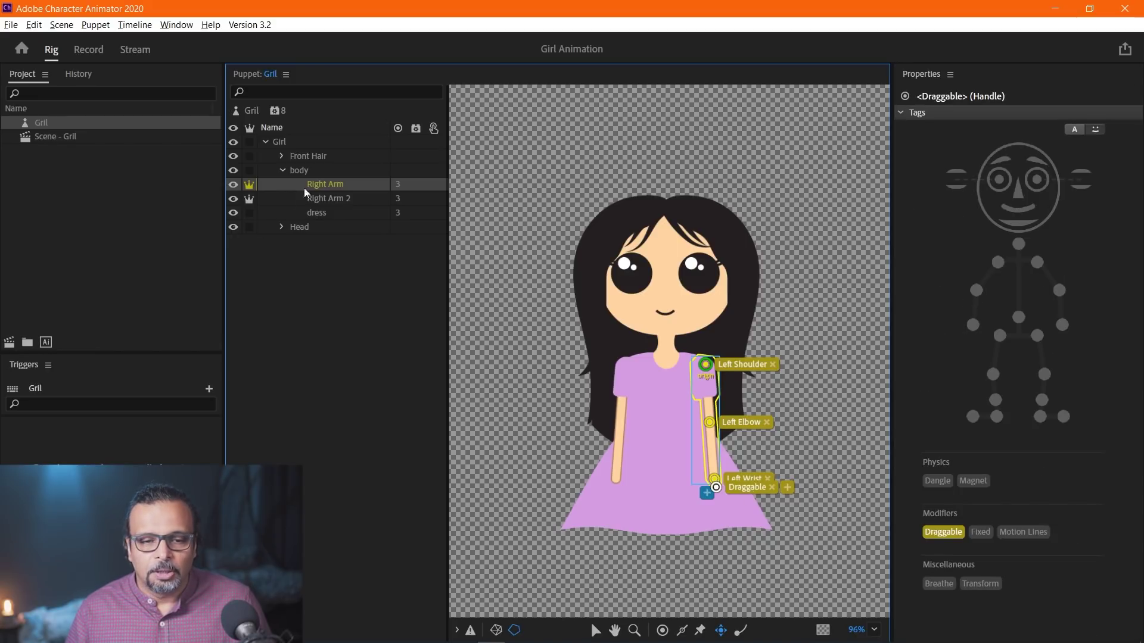
Open Scene - Gril and test the draggers by pulling both of the girl's hands into different poses.
{"action": "left_click", "coordinate": [69, 137]}
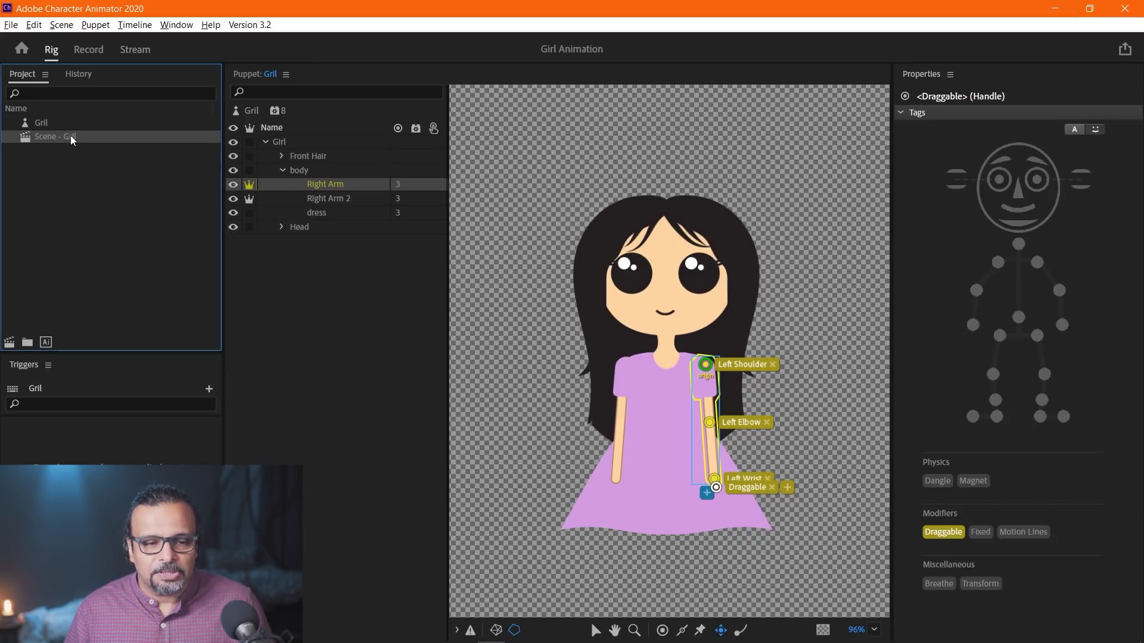
{"action": "double_click", "coordinate": [71, 137]}
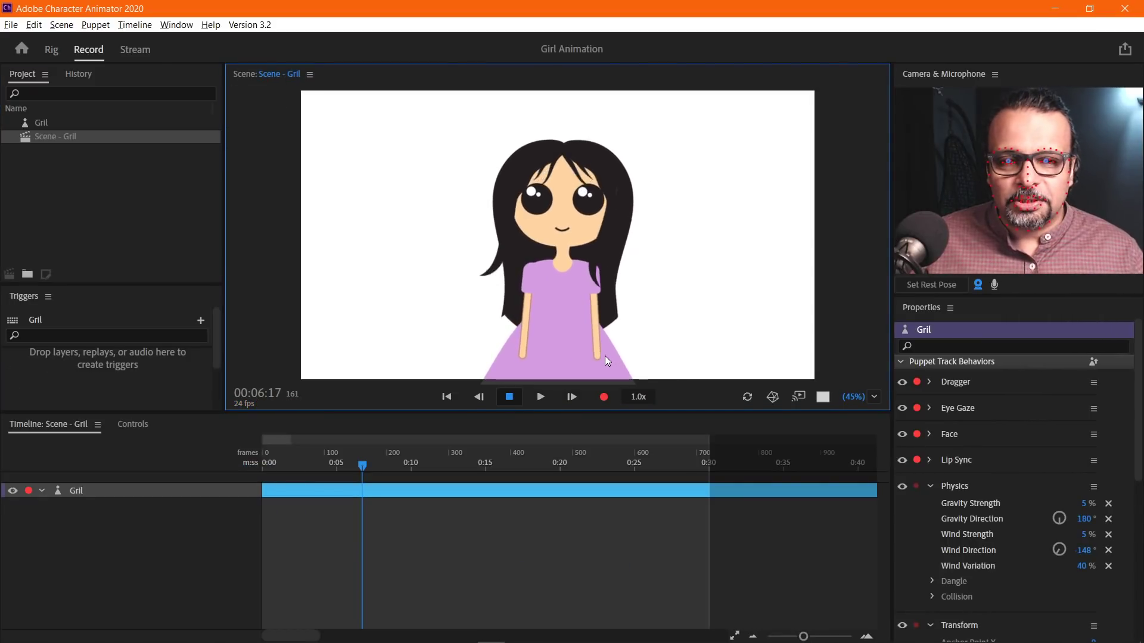
{"action": "left_click_drag", "start_coordinate": [600, 355], "coordinate": [659, 192]}
{"action": "left_click_drag", "start_coordinate": [516, 353], "coordinate": [464, 363]}
{"action": "left_click_drag", "start_coordinate": [679, 213], "coordinate": [712, 257]}
{"action": "left_click_drag", "start_coordinate": [684, 310], "coordinate": [634, 364]}
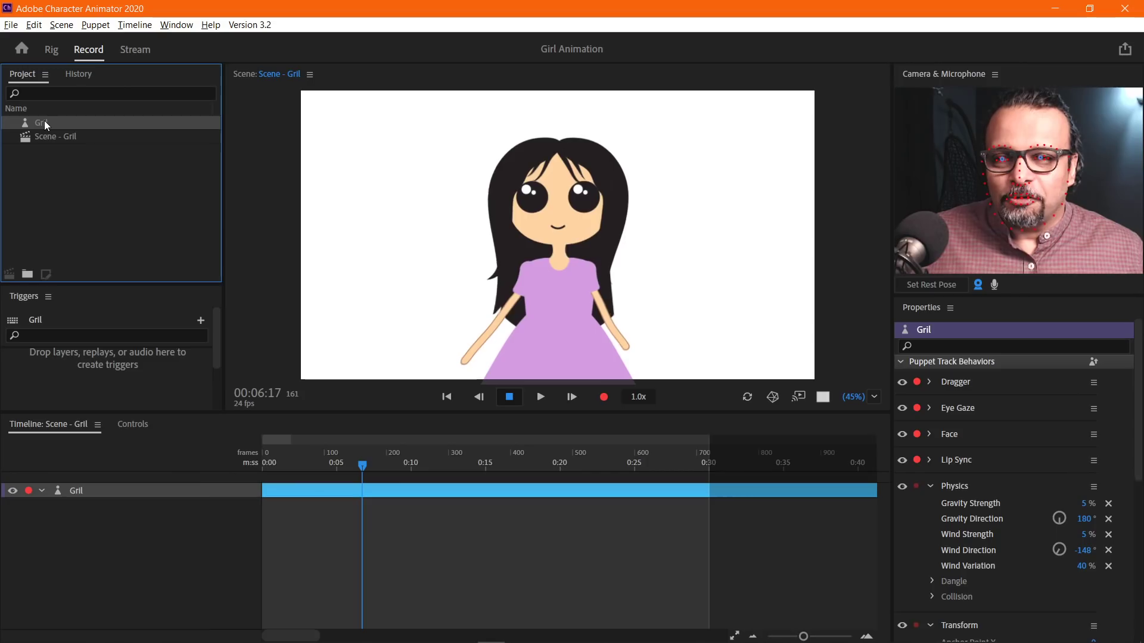
Reopen the Gril puppet and add sticks to the Right Arm layer between shoulder and elbow and between elbow and wrist.
{"action": "left_click", "coordinate": [44, 120]}
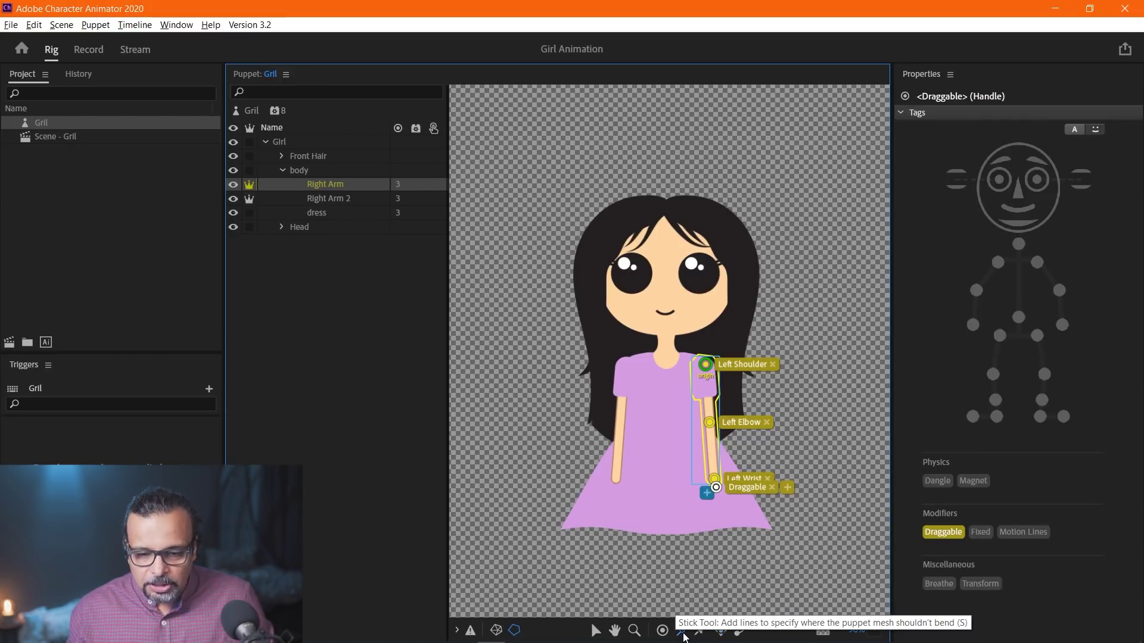
{"action": "left_click", "coordinate": [682, 631]}
{"action": "scroll", "coordinate": [728, 462], "scroll_direction": "up", "scroll_amount": 5}
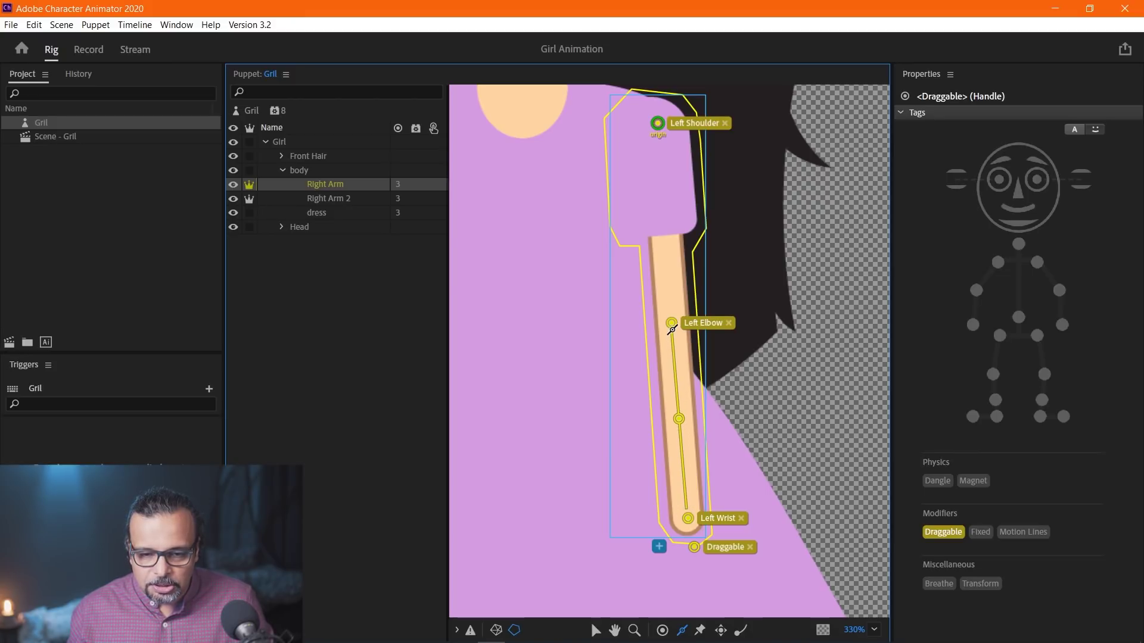
{"action": "left_click", "coordinate": [704, 421]}
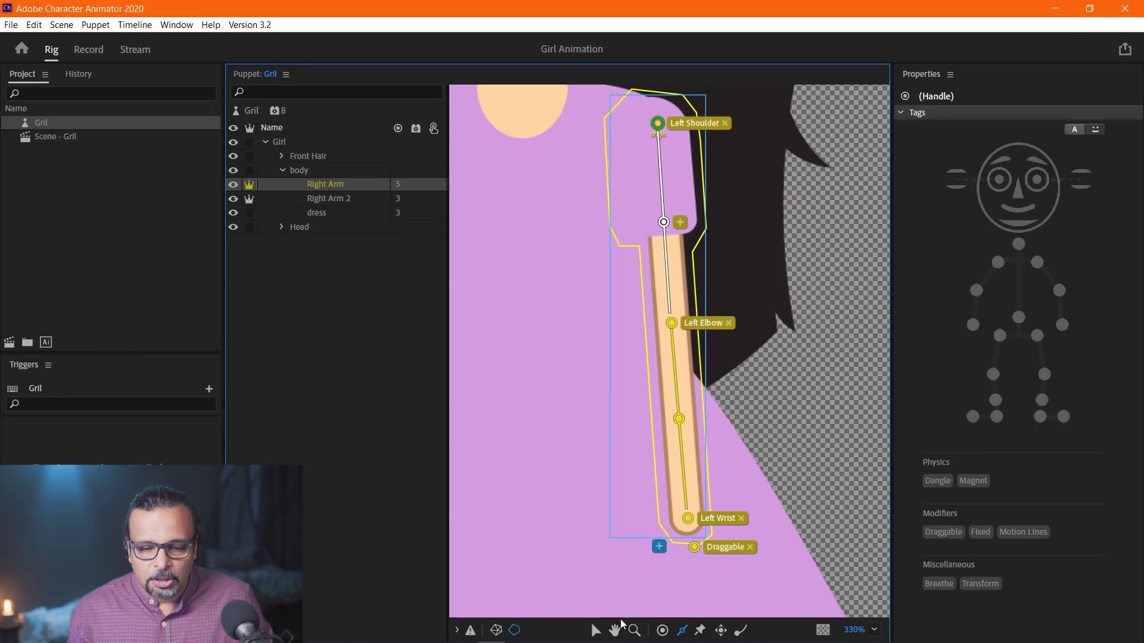
Add forearm and upper-arm sticks to Right Arm 2, undoing the first upper-arm stick and redrawing it between the elbow and shoulder.
{"action": "left_click_drag", "start_coordinate": [505, 450], "coordinate": [679, 455]}
{"action": "left_click", "coordinate": [323, 198]}
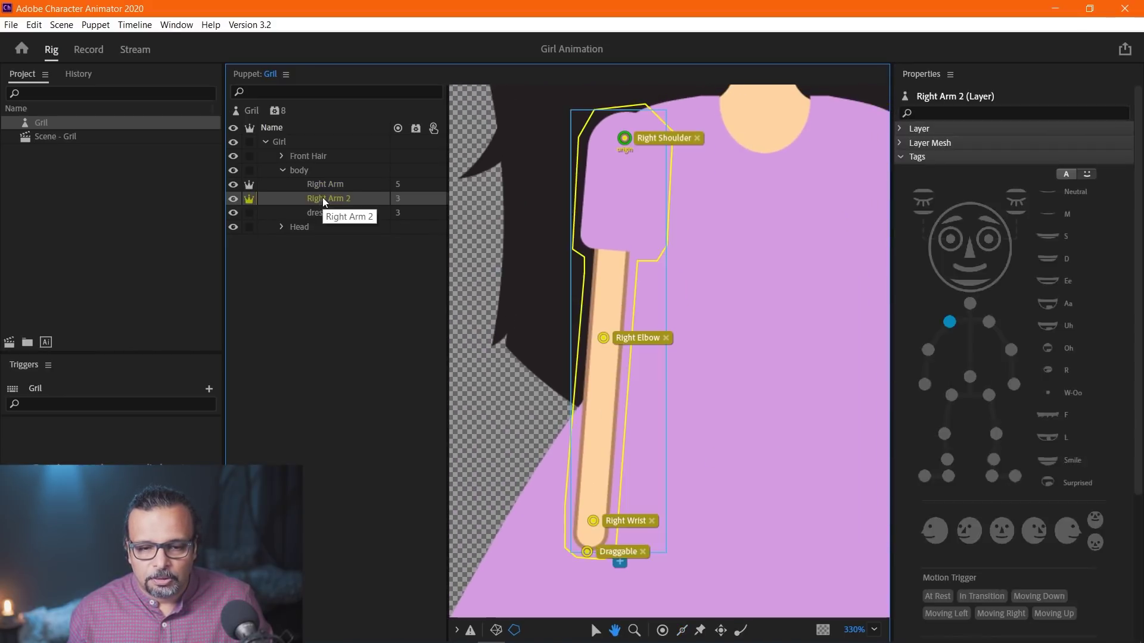
{"action": "left_click", "coordinate": [682, 630]}
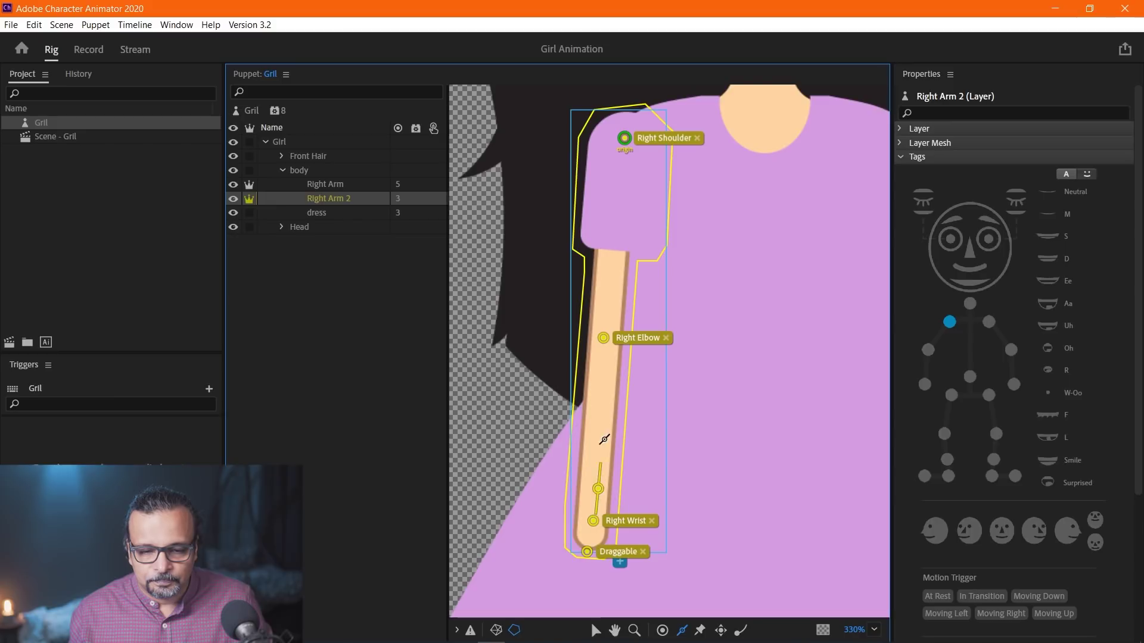
{"action": "left_click", "coordinate": [603, 329]}
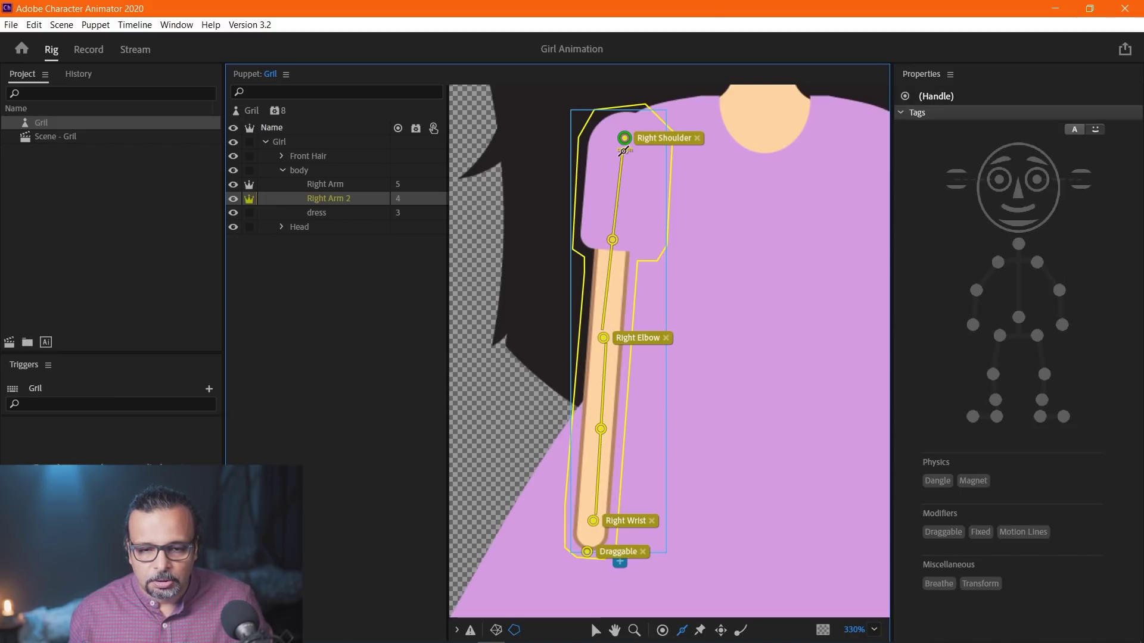
{"action": "key", "text": "ctrl+z"}
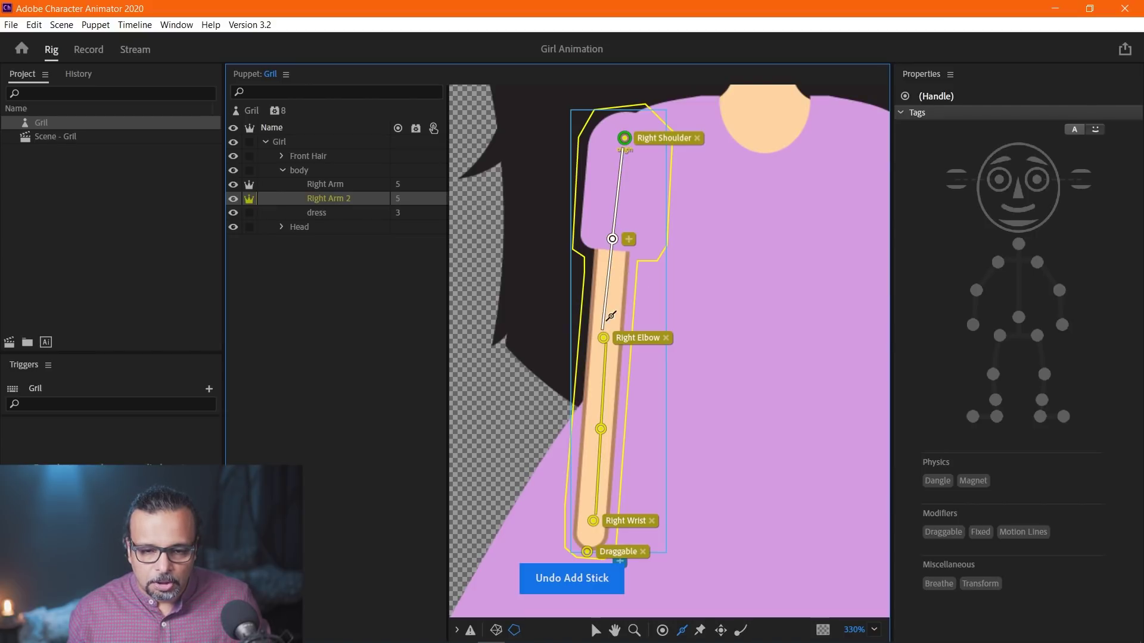
{"action": "left_click_drag", "start_coordinate": [604, 336], "coordinate": [615, 217]}
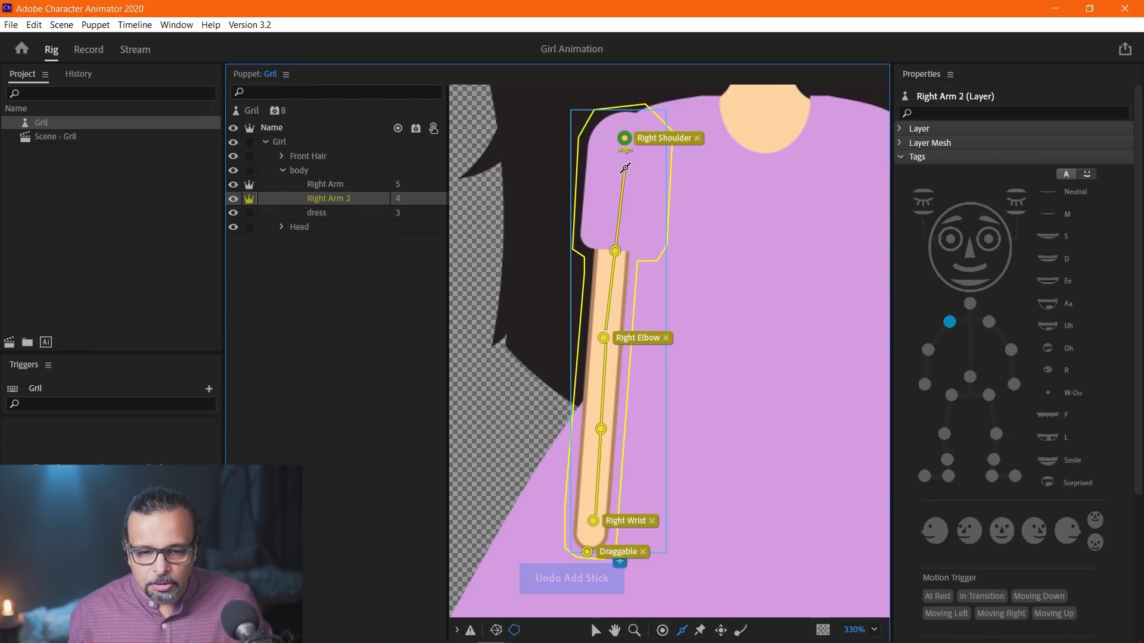
{"action": "left_click_drag", "start_coordinate": [625, 167], "coordinate": [623, 147]}
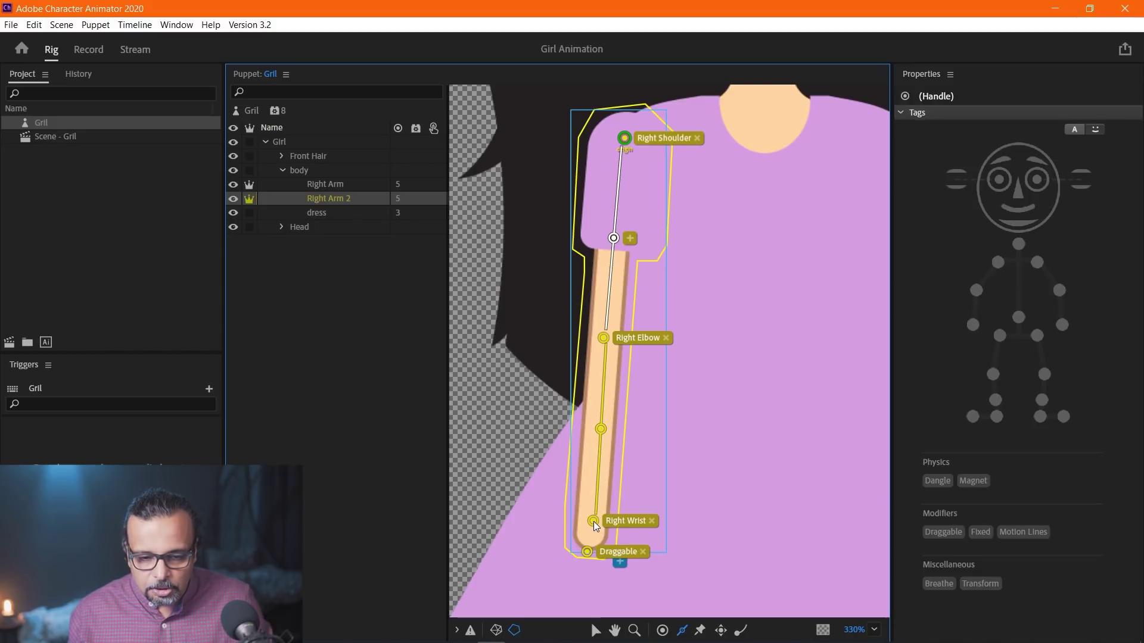
Move the Right Wrist handle down toward the hand tip and replace the forearm stick with one reaching from wrist to elbow.
{"action": "left_click_drag", "start_coordinate": [593, 521], "coordinate": [591, 536]}
{"action": "left_click", "coordinate": [600, 429]}
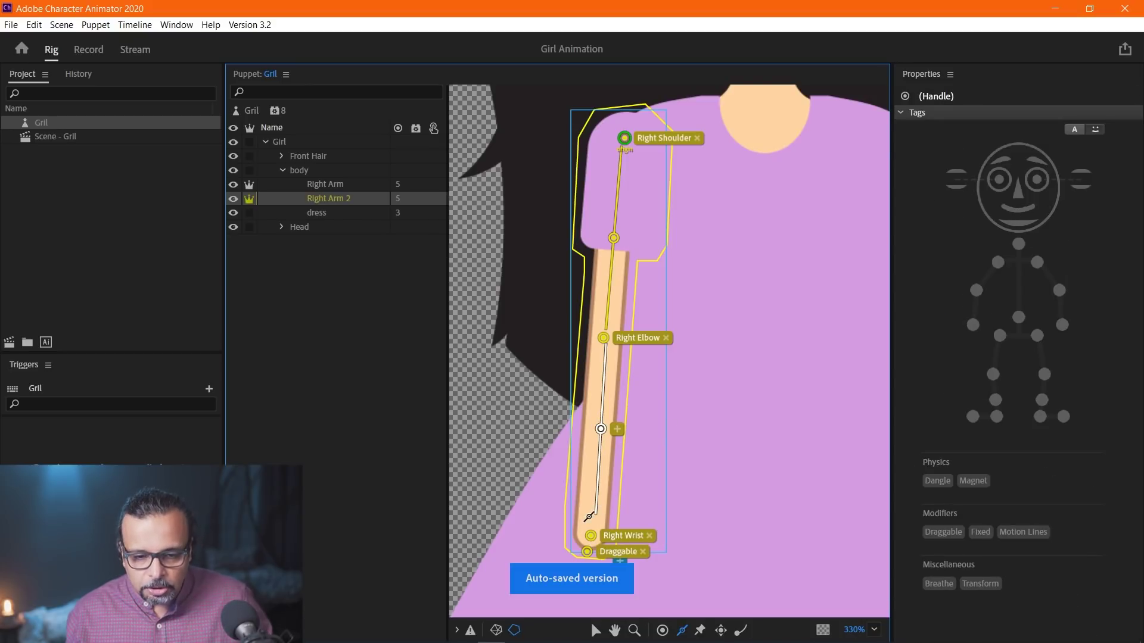
{"action": "key", "text": "Delete"}
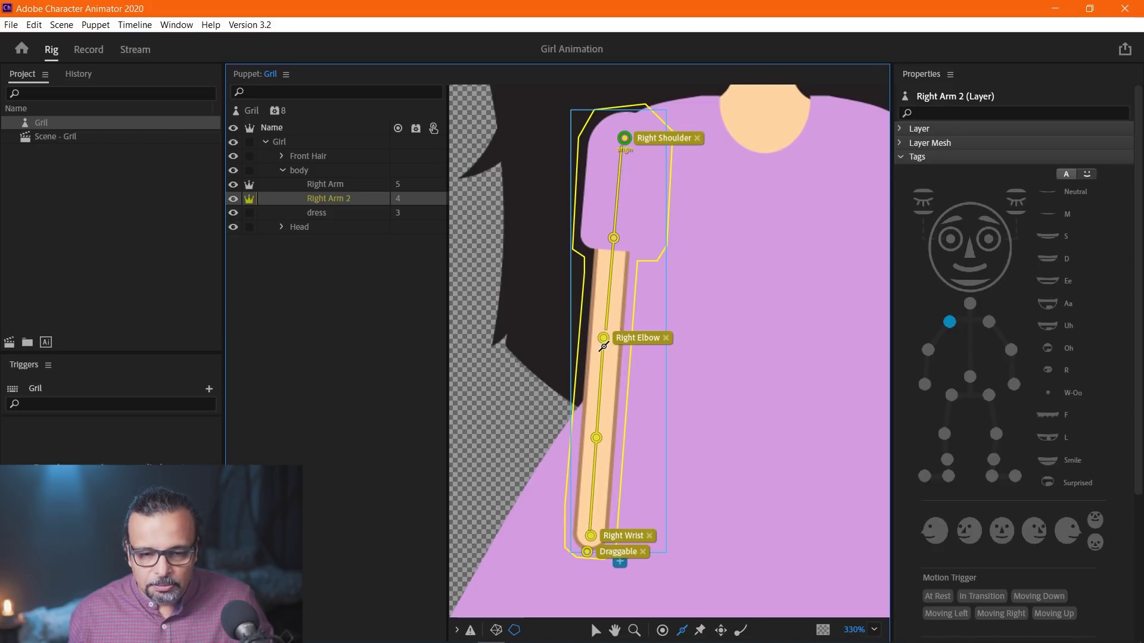
{"action": "key", "text": "ctrl+z"}
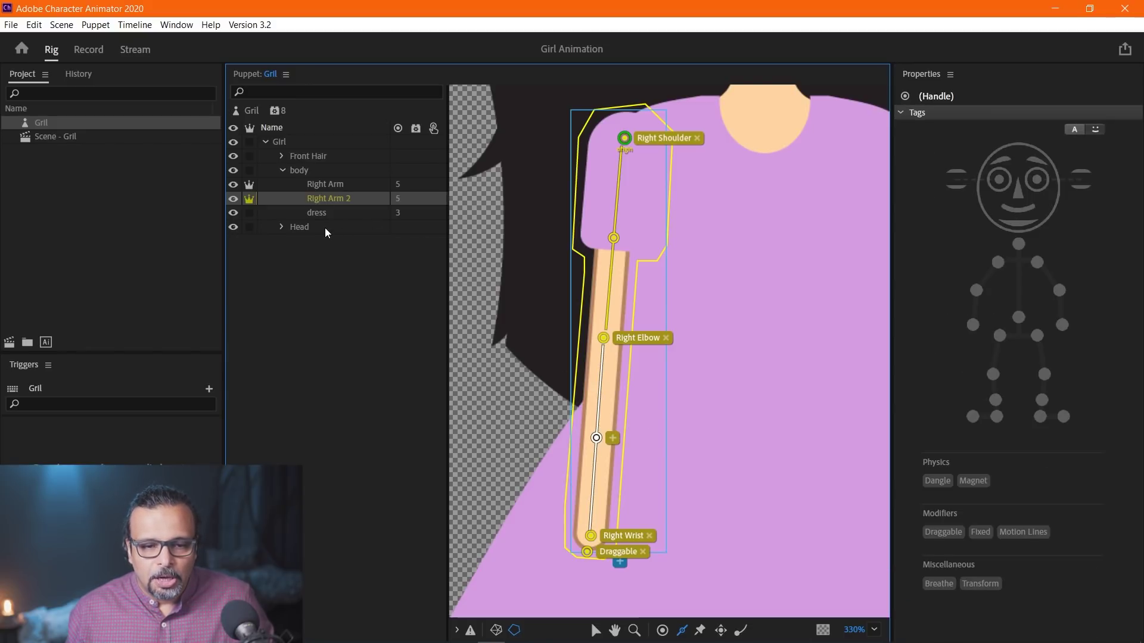
Open Scene - Gril and test the stiffened arms by pulling both of the girl's hands upward and outward.
{"action": "left_click", "coordinate": [64, 134]}
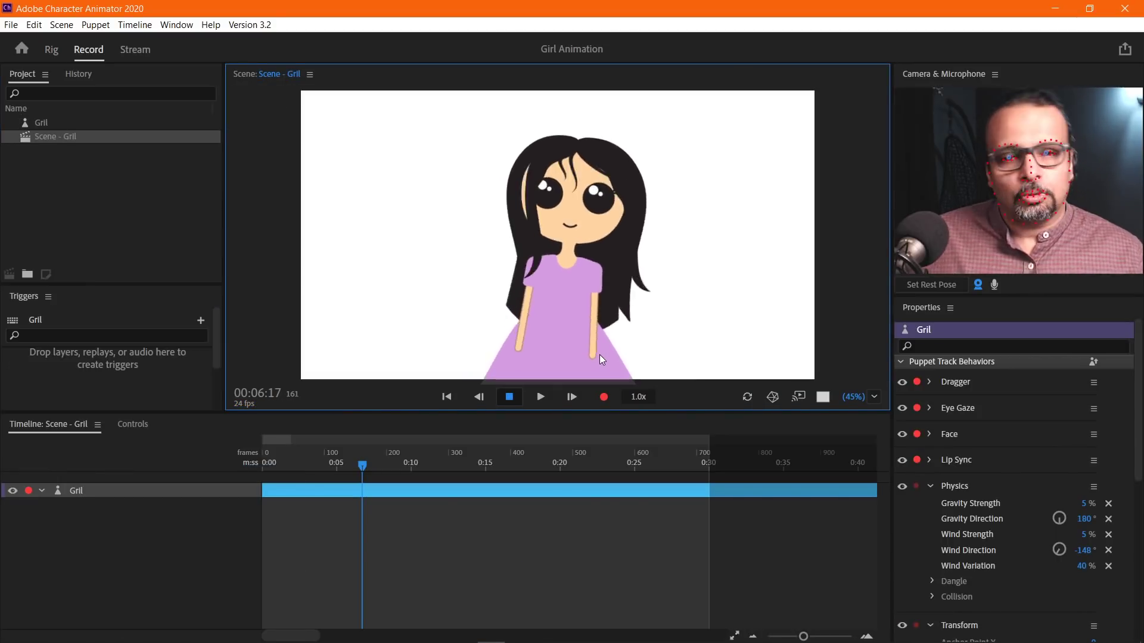
{"action": "left_click_drag", "start_coordinate": [596, 352], "coordinate": [636, 188]}
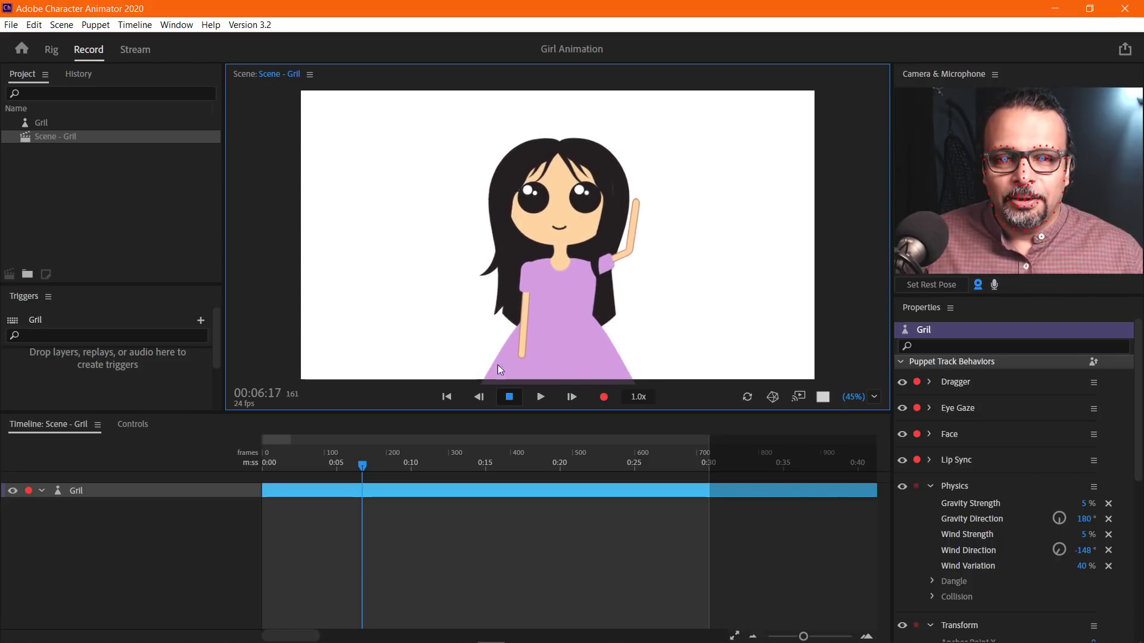
{"action": "left_click_drag", "start_coordinate": [525, 348], "coordinate": [449, 253]}
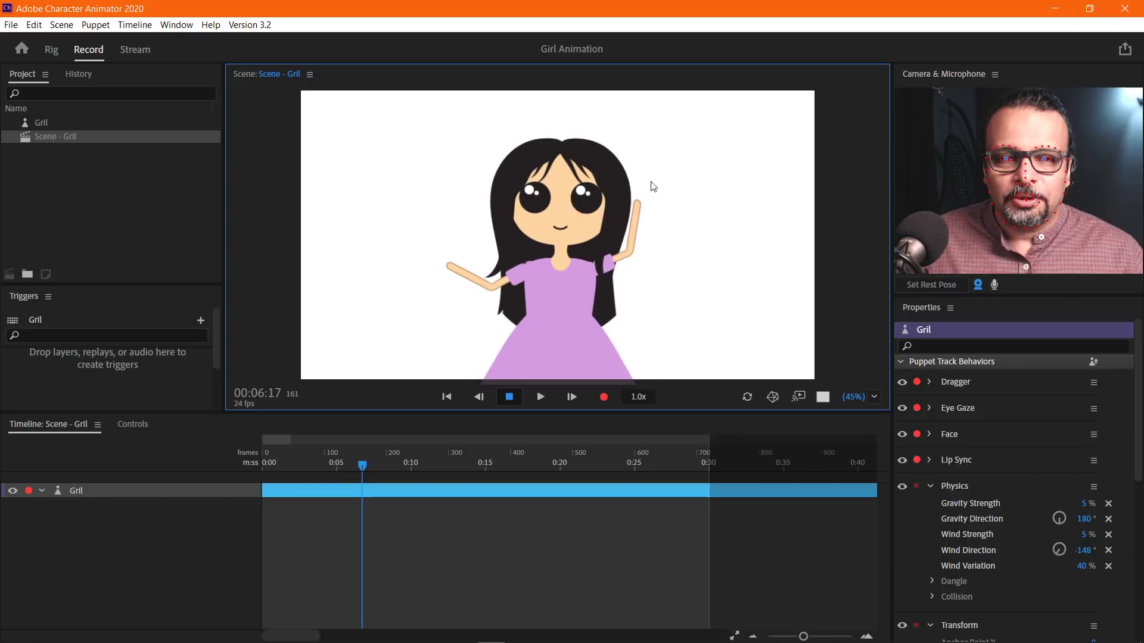
{"action": "mouse_move", "coordinate": [635, 211]}
{"action": "left_mouse_down"}
{"action": "mouse_move", "coordinate": [640, 244]}
{"action": "mouse_move", "coordinate": [655, 221]}
{"action": "left_mouse_up"}
Record a take from near the start of the timeline while raising and moving both of the girl's hands.
{"action": "left_click", "coordinate": [316, 463]}
{"action": "key", "text": "Home"}
{"action": "key", "text": "space"}
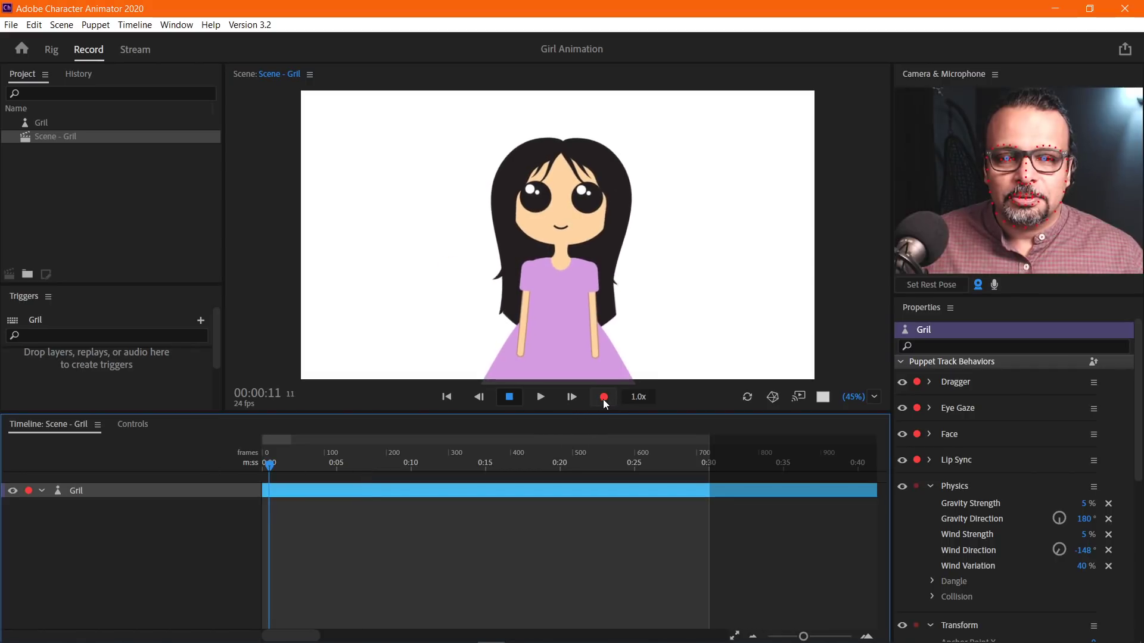
{"action": "left_click", "coordinate": [604, 397]}
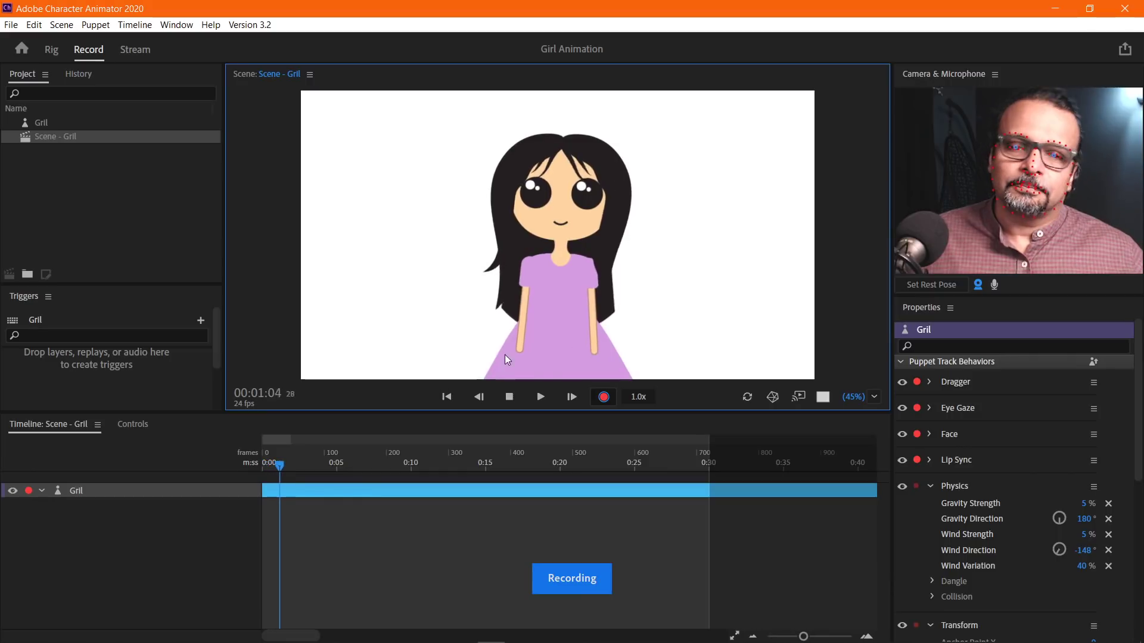
{"action": "mouse_move", "coordinate": [502, 329]}
{"action": "left_mouse_down"}
{"action": "mouse_move", "coordinate": [473, 250]}
{"action": "mouse_move", "coordinate": [493, 165]}
{"action": "mouse_move", "coordinate": [463, 191]}
{"action": "mouse_move", "coordinate": [504, 157]}
{"action": "mouse_move", "coordinate": [506, 190]}
{"action": "left_mouse_up"}
{"action": "mouse_move", "coordinate": [596, 334]}
{"action": "left_mouse_down"}
{"action": "mouse_move", "coordinate": [648, 246]}
{"action": "mouse_move", "coordinate": [642, 226]}
{"action": "mouse_move", "coordinate": [656, 225]}
{"action": "mouse_move", "coordinate": [651, 239]}
{"action": "mouse_move", "coordinate": [531, 238]}
{"action": "mouse_move", "coordinate": [561, 166]}
{"action": "mouse_move", "coordinate": [652, 236]}
{"action": "left_mouse_up"}
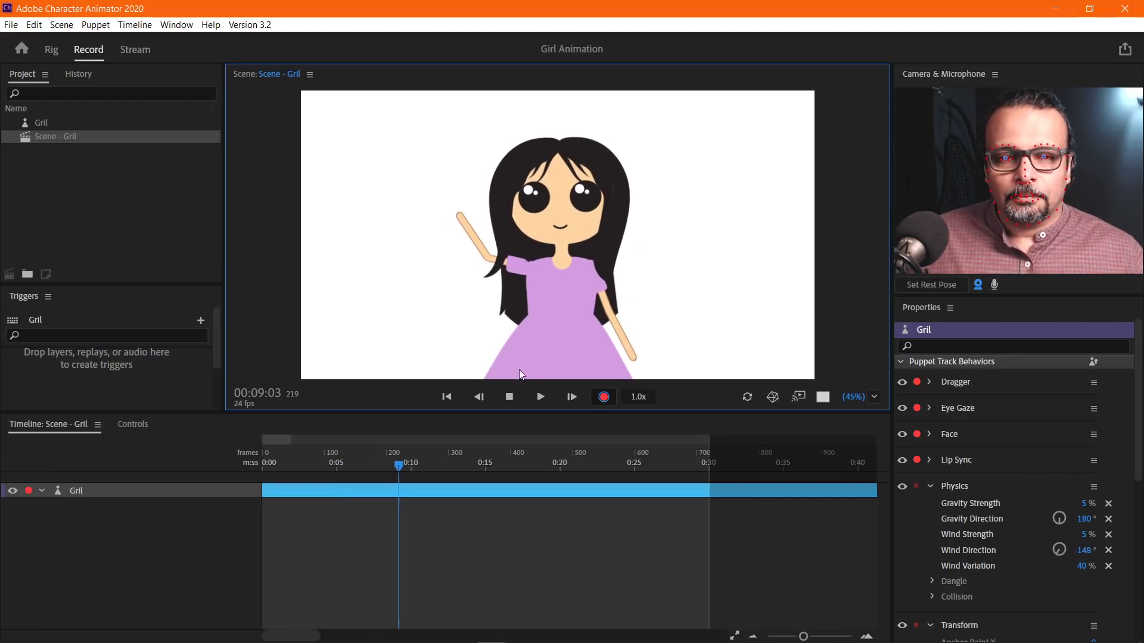
{"action": "left_click", "coordinate": [509, 398]}
Play back the recorded take from the first frame and check the pose at about five seconds.
{"action": "left_click_drag", "start_coordinate": [427, 469], "coordinate": [246, 456]}
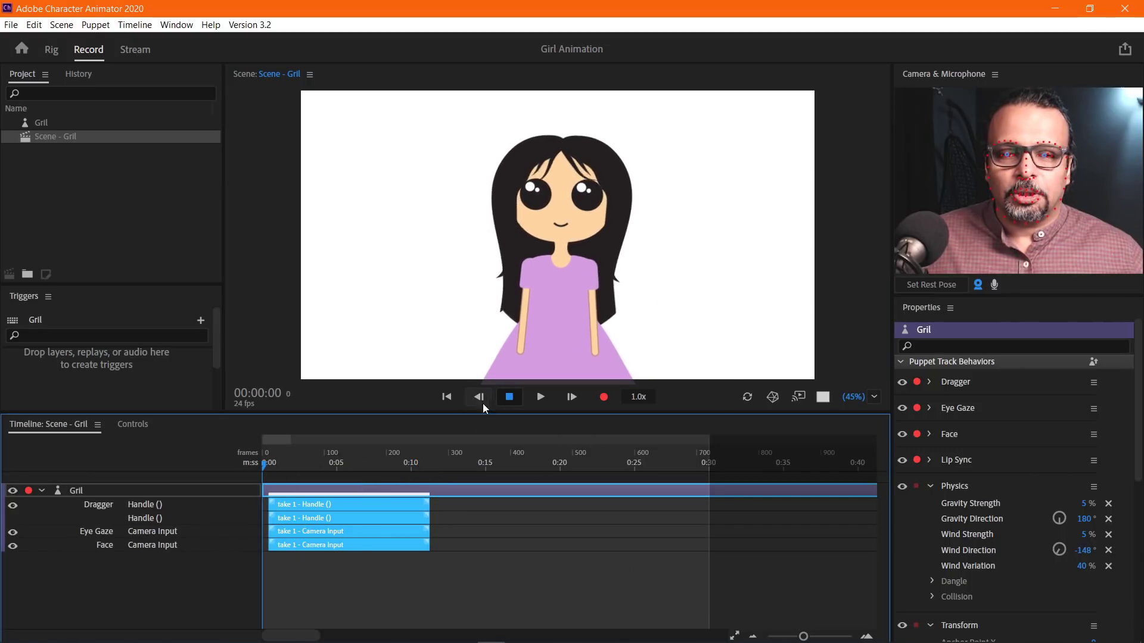
{"action": "left_click", "coordinate": [541, 397]}
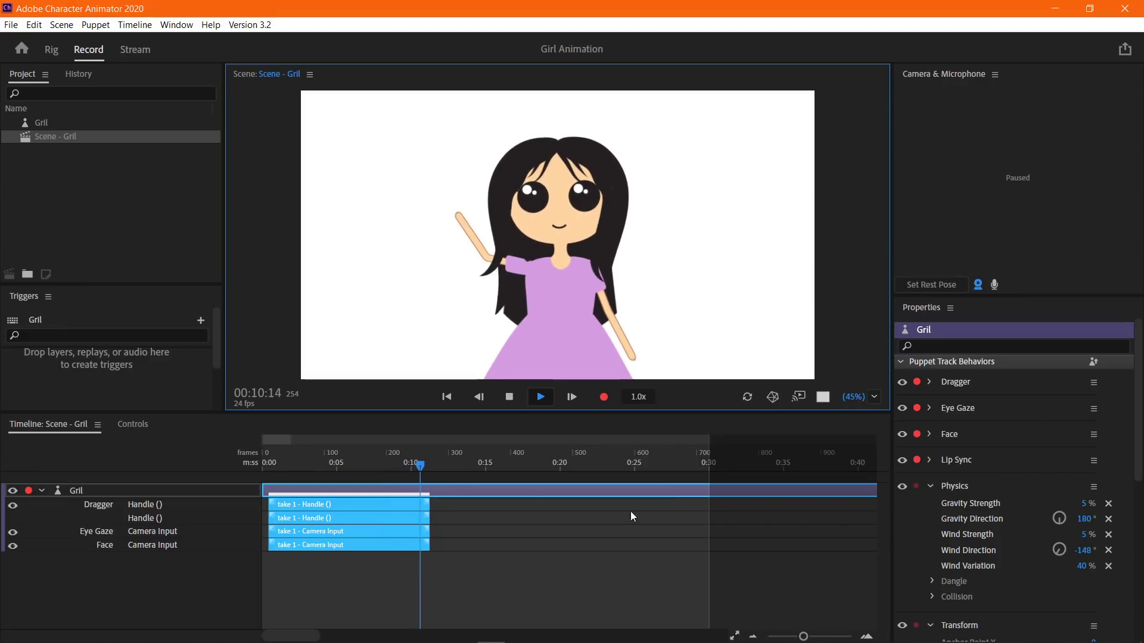
{"action": "left_click", "coordinate": [351, 465]}
{"action": "left_click", "coordinate": [342, 463]}
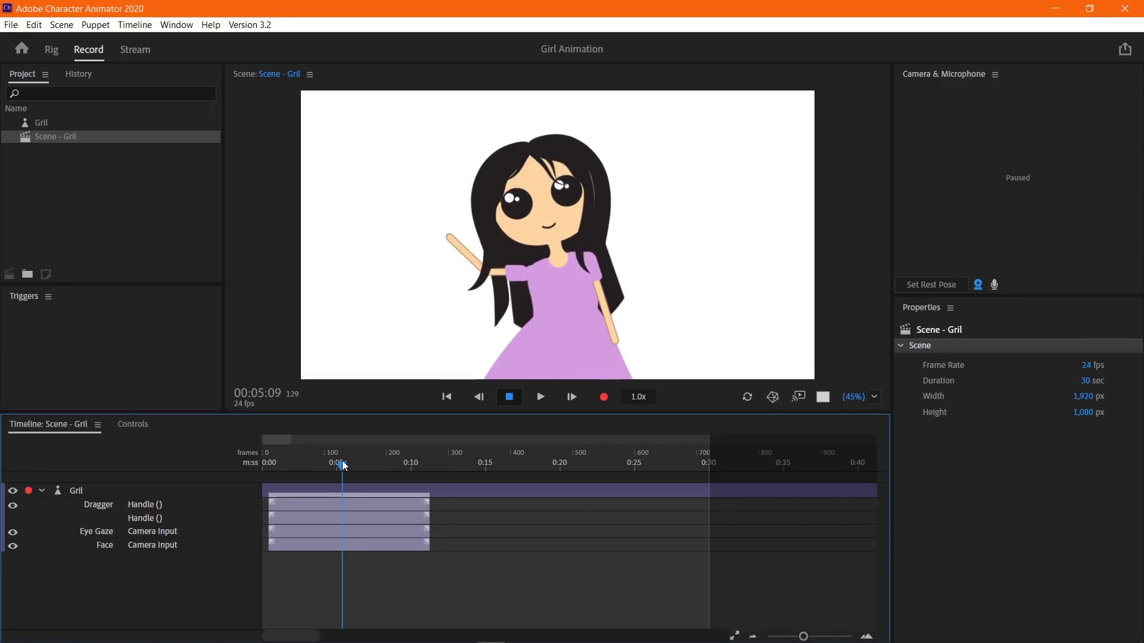
Undo the recorded performance and return the playhead to the first frame.
{"action": "key", "text": "ctrl+z"}
{"action": "left_click", "coordinate": [387, 489]}
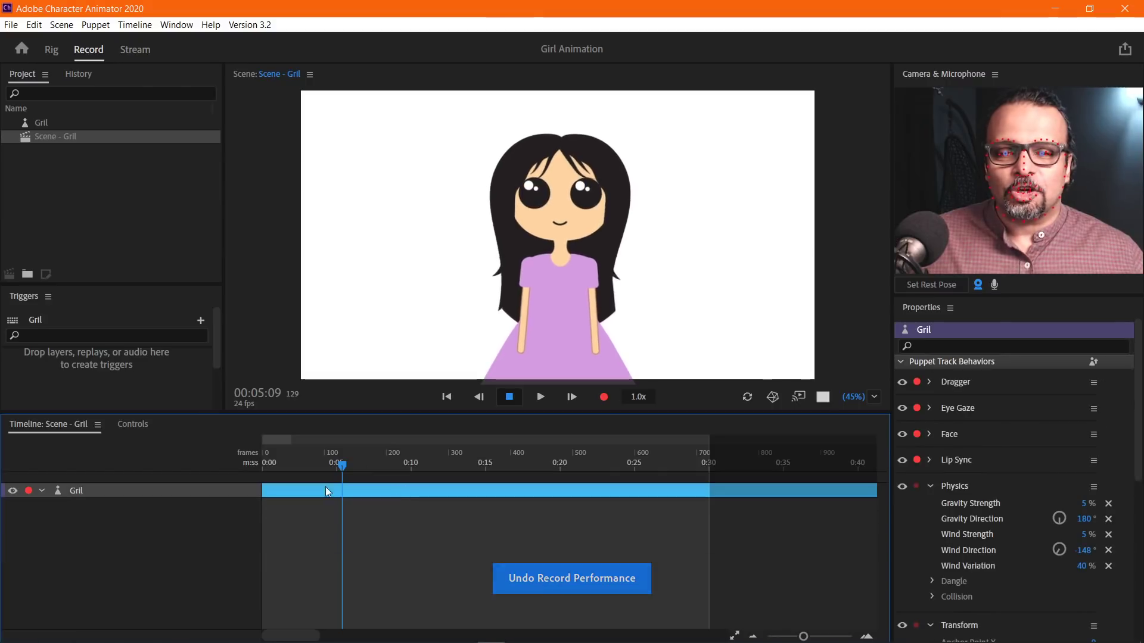
{"action": "left_click_drag", "start_coordinate": [366, 455], "coordinate": [249, 459]}
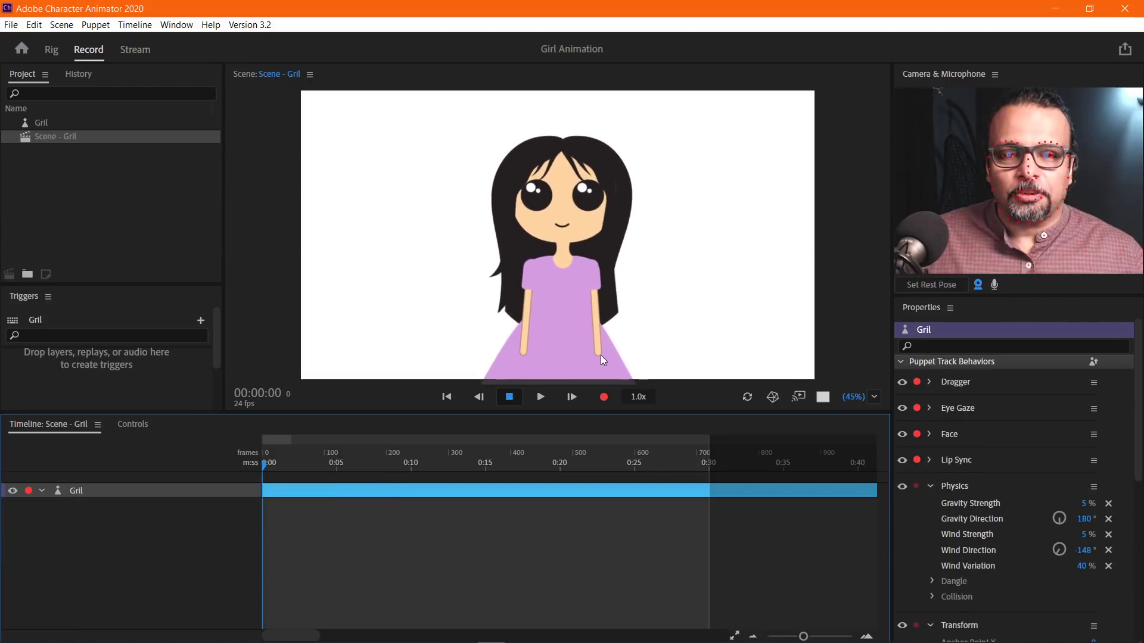
Test how the hands hold their position by pulling each one up, out and back down.
{"action": "left_click_drag", "start_coordinate": [598, 350], "coordinate": [667, 184]}
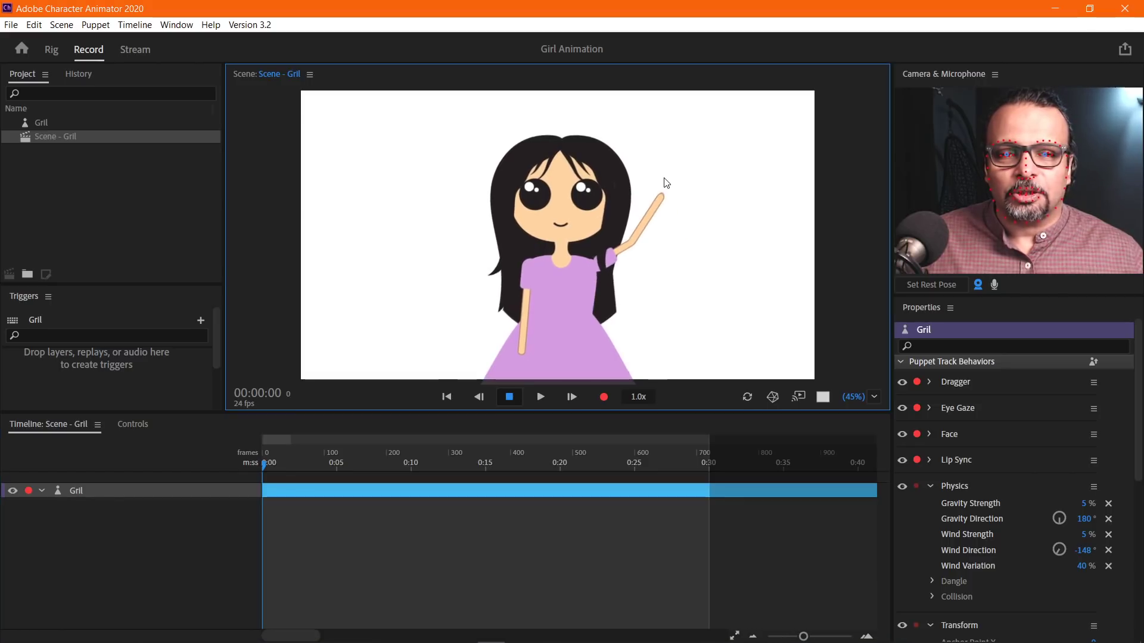
{"action": "left_click_drag", "start_coordinate": [523, 357], "coordinate": [427, 253]}
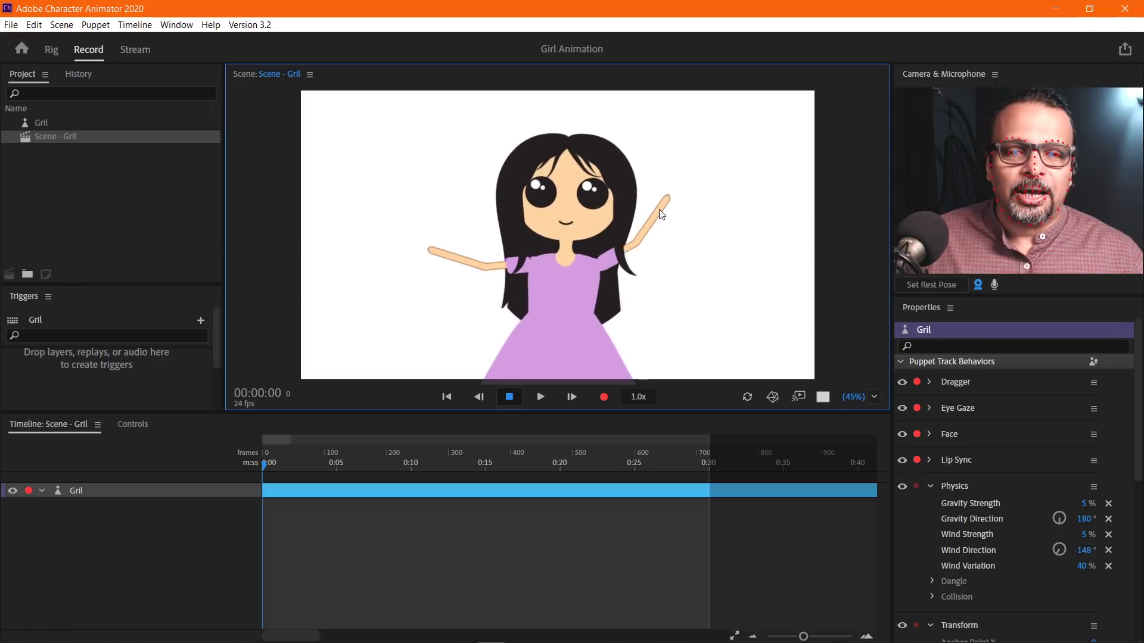
{"action": "left_click_drag", "start_coordinate": [663, 198], "coordinate": [587, 375]}
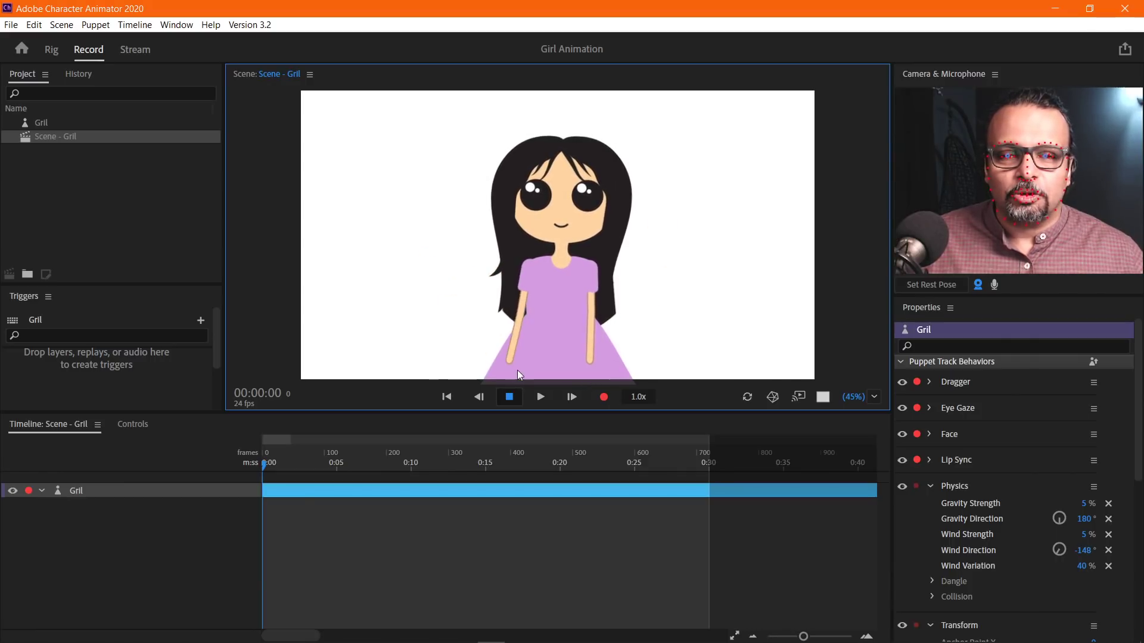
{"action": "left_click_drag", "start_coordinate": [523, 371], "coordinate": [433, 262]}
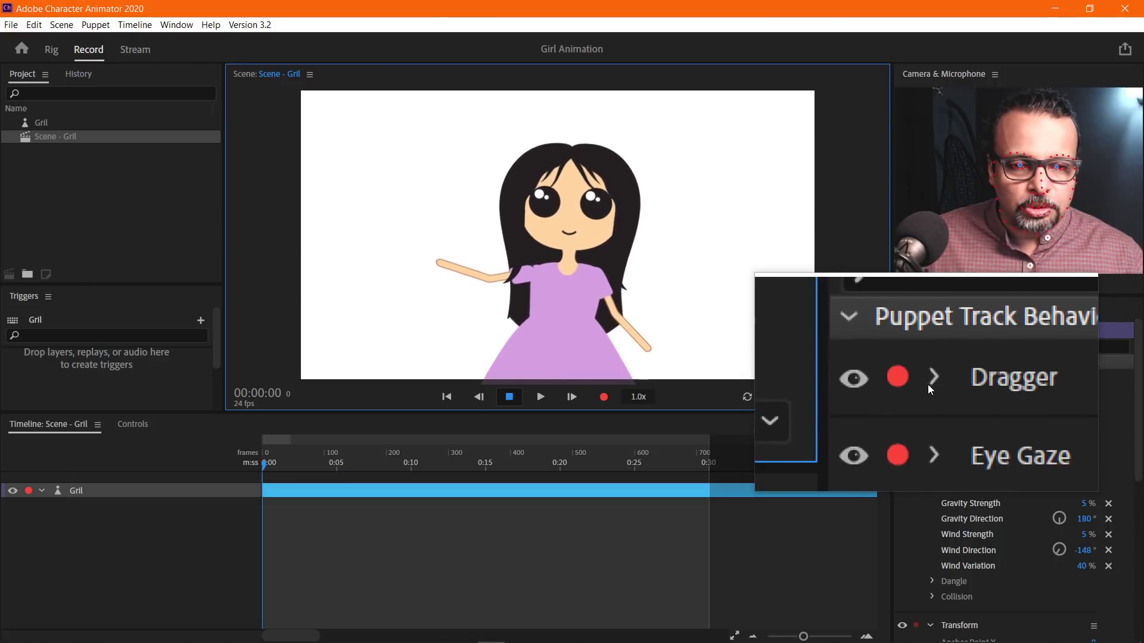
Expand the Gril track's Dragger behavior, test the held hand pose, and set After Move to Return to rest.
{"action": "left_click", "coordinate": [928, 382]}
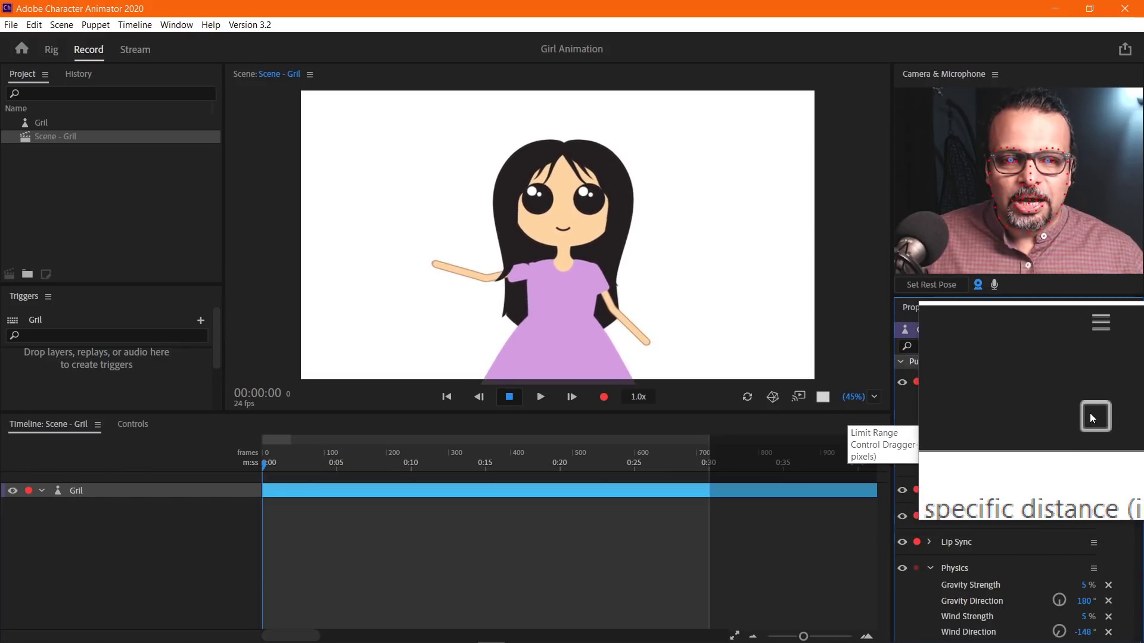
{"action": "left_click_drag", "start_coordinate": [688, 348], "coordinate": [653, 343]}
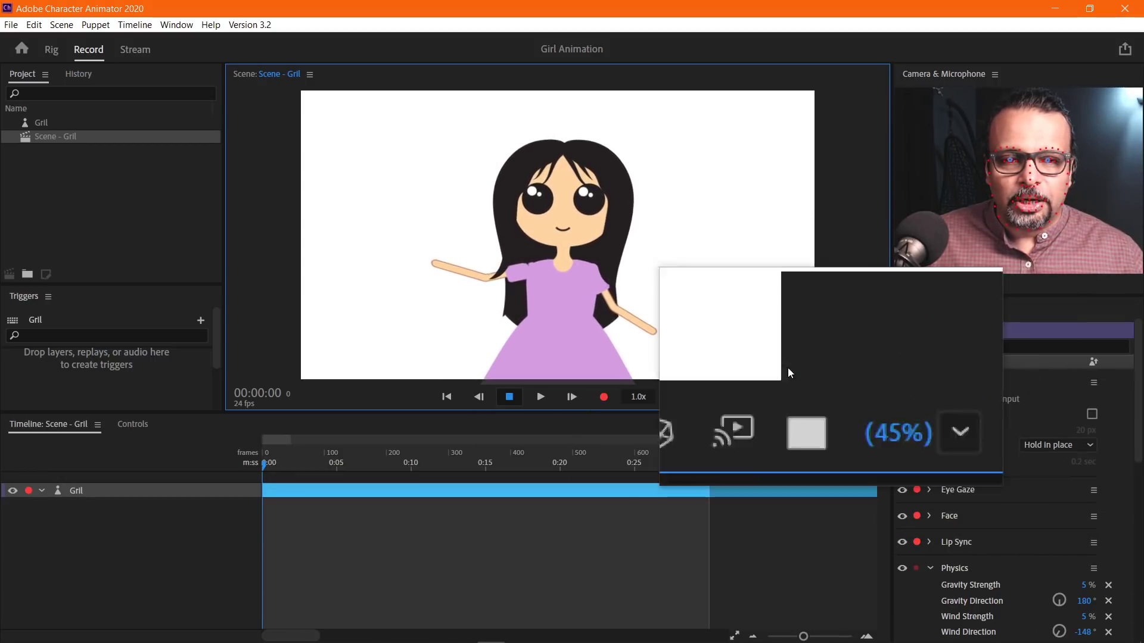
{"action": "mouse_move", "coordinate": [658, 355]}
{"action": "left_mouse_down"}
{"action": "mouse_move", "coordinate": [665, 327]}
{"action": "mouse_move", "coordinate": [595, 320]}
{"action": "mouse_move", "coordinate": [651, 348]}
{"action": "mouse_move", "coordinate": [678, 302]}
{"action": "mouse_move", "coordinate": [684, 245]}
{"action": "mouse_move", "coordinate": [676, 299]}
{"action": "mouse_move", "coordinate": [651, 347]}
{"action": "left_mouse_up"}
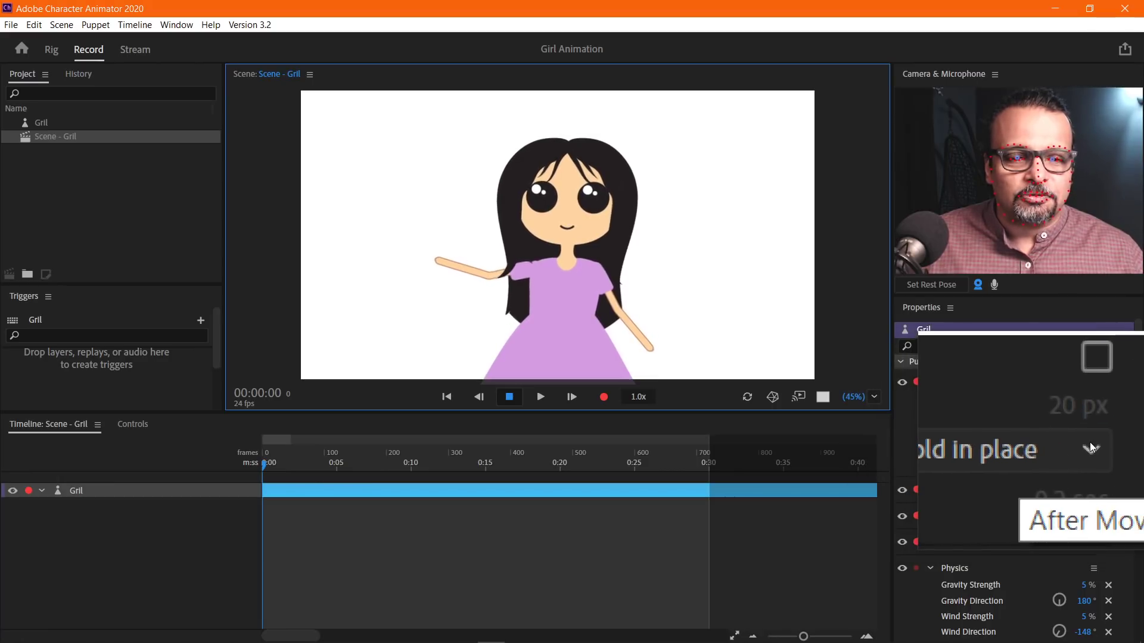
{"action": "left_click", "coordinate": [1091, 444]}
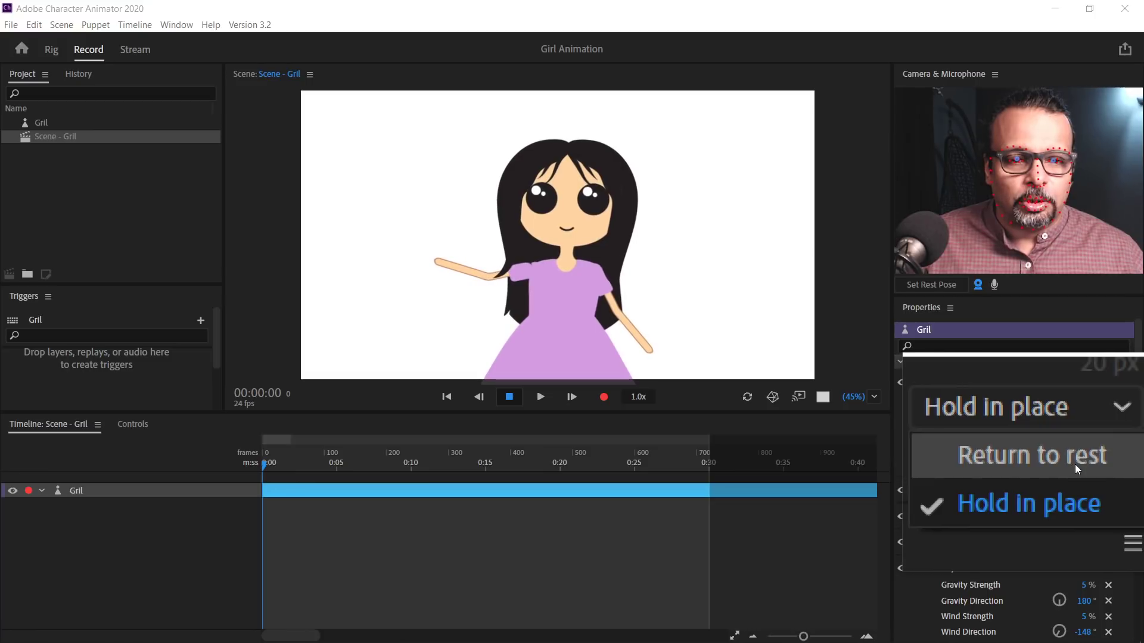
{"action": "left_click", "coordinate": [1074, 463]}
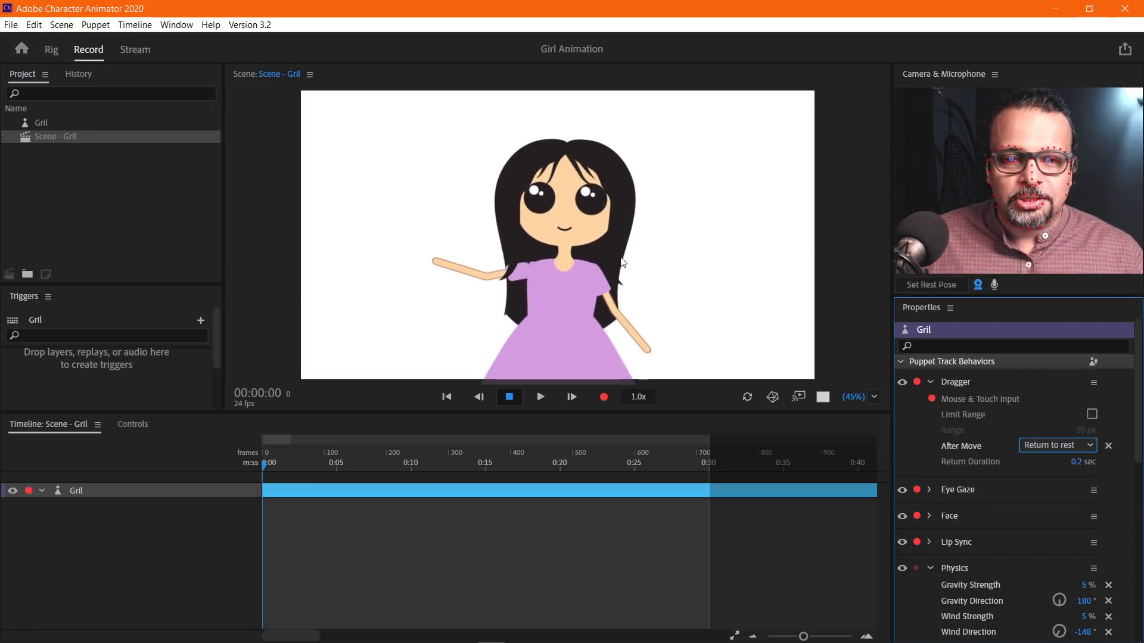
Test the return-to-rest behavior by pulling and releasing both of the girl's hands.
{"action": "left_click", "coordinate": [522, 310]}
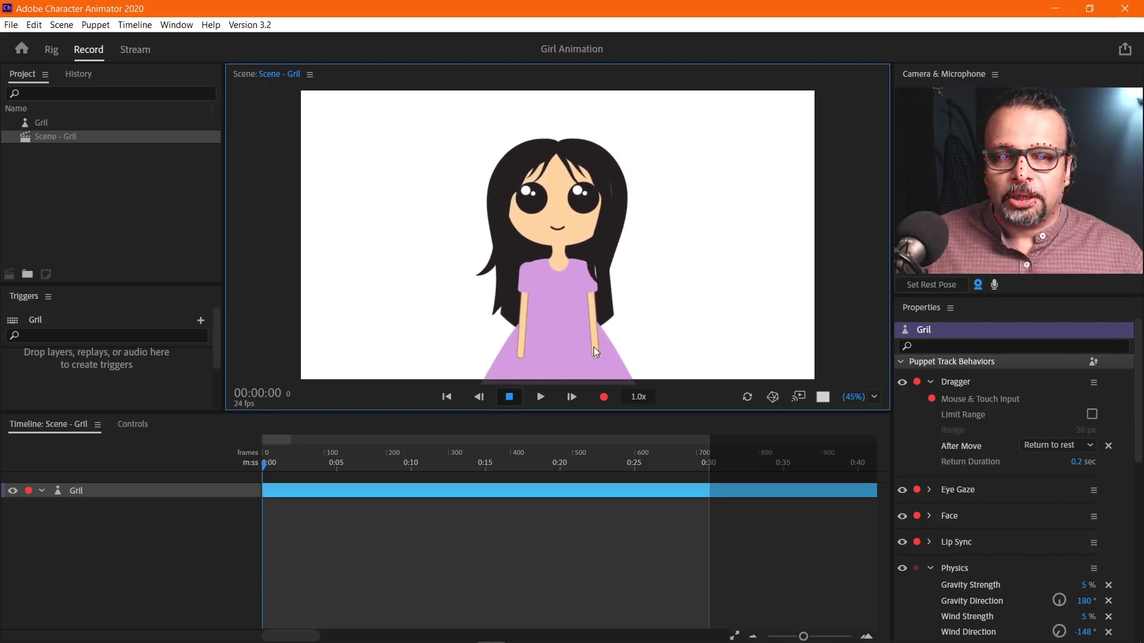
{"action": "left_click_drag", "start_coordinate": [598, 345], "coordinate": [657, 170]}
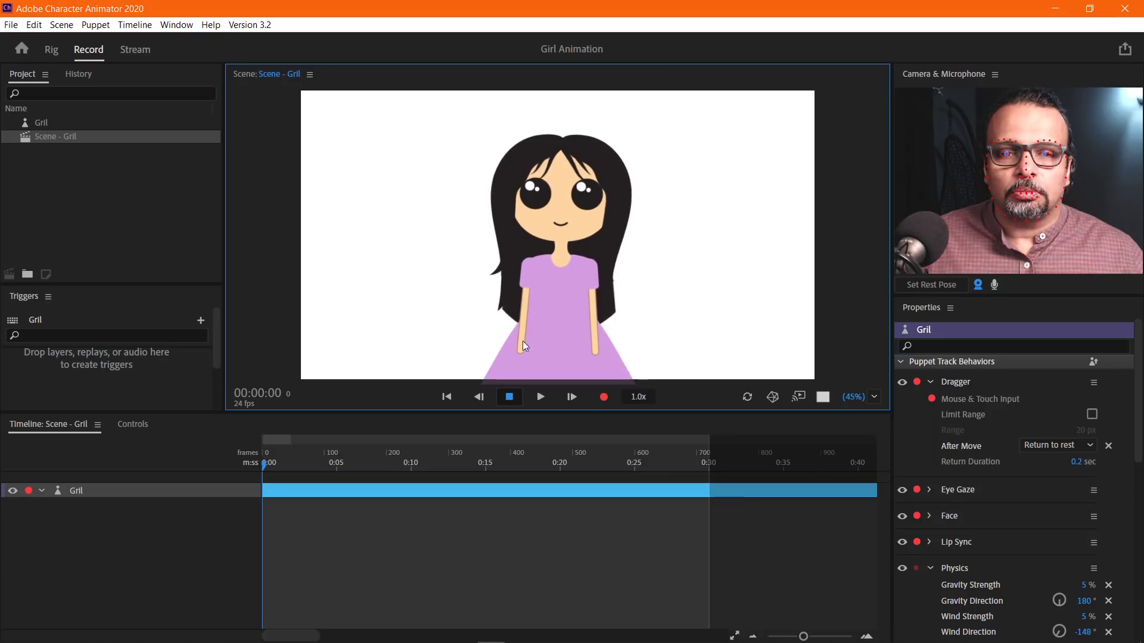
{"action": "left_click_drag", "start_coordinate": [517, 347], "coordinate": [506, 295]}
{"action": "left_click_drag", "start_coordinate": [520, 341], "coordinate": [505, 298]}
{"action": "left_click_drag", "start_coordinate": [454, 195], "coordinate": [472, 260]}
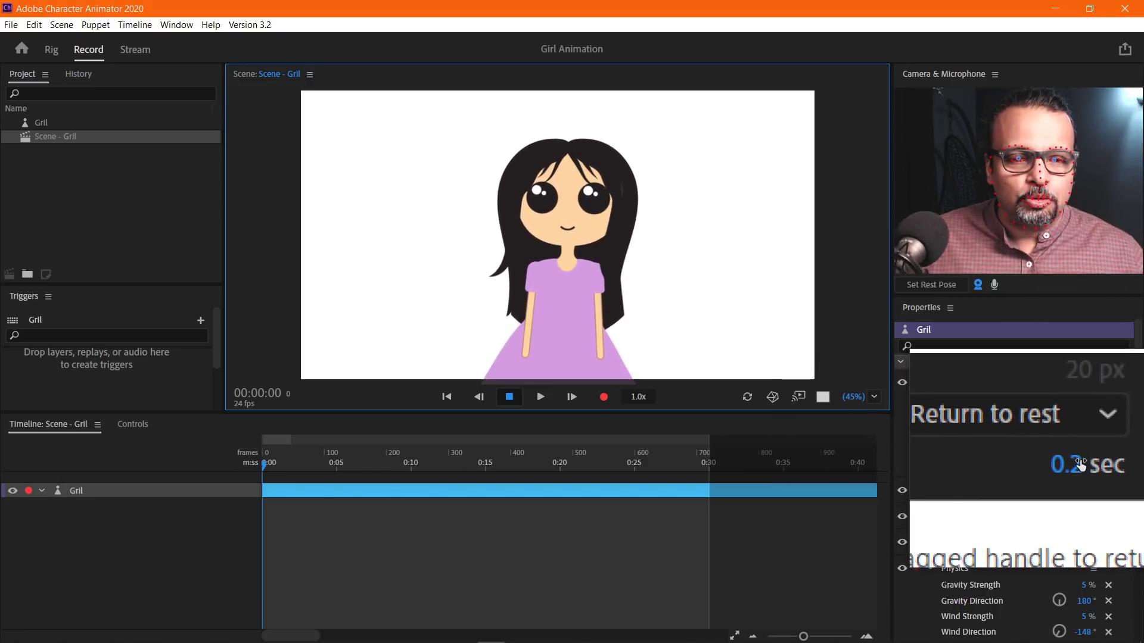
Set the Dragger's Return Duration to 1 sec and test it by raising and releasing both hands.
{"action": "left_click", "coordinate": [1078, 465]}
{"action": "type", "text": "1"}
{"action": "key", "text": "Return"}
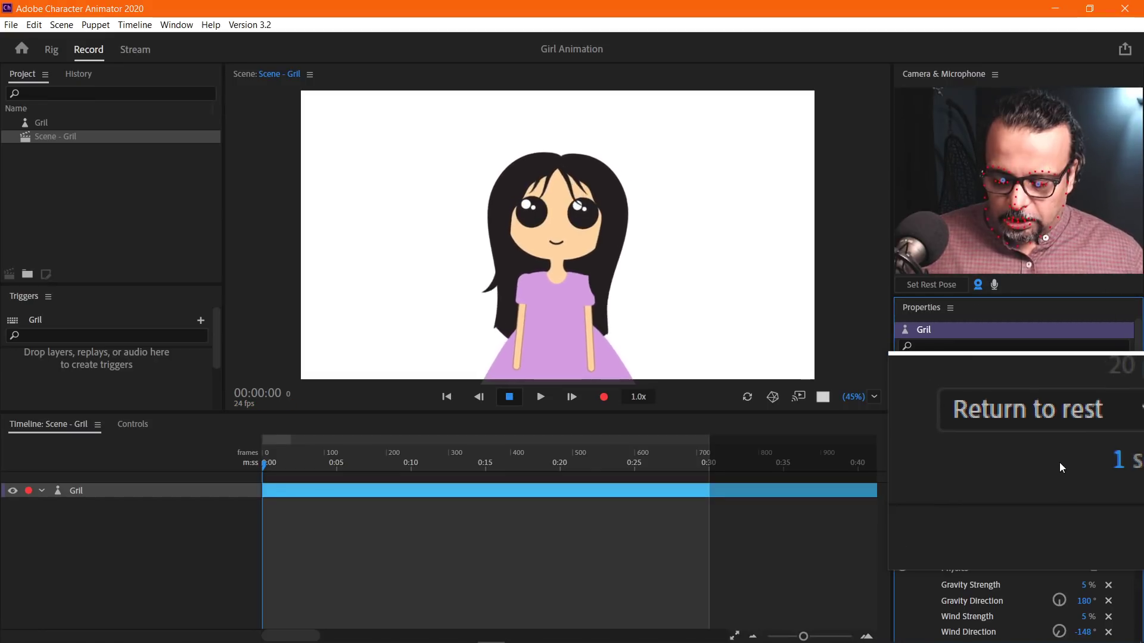
{"action": "left_click_drag", "start_coordinate": [598, 352], "coordinate": [655, 183]}
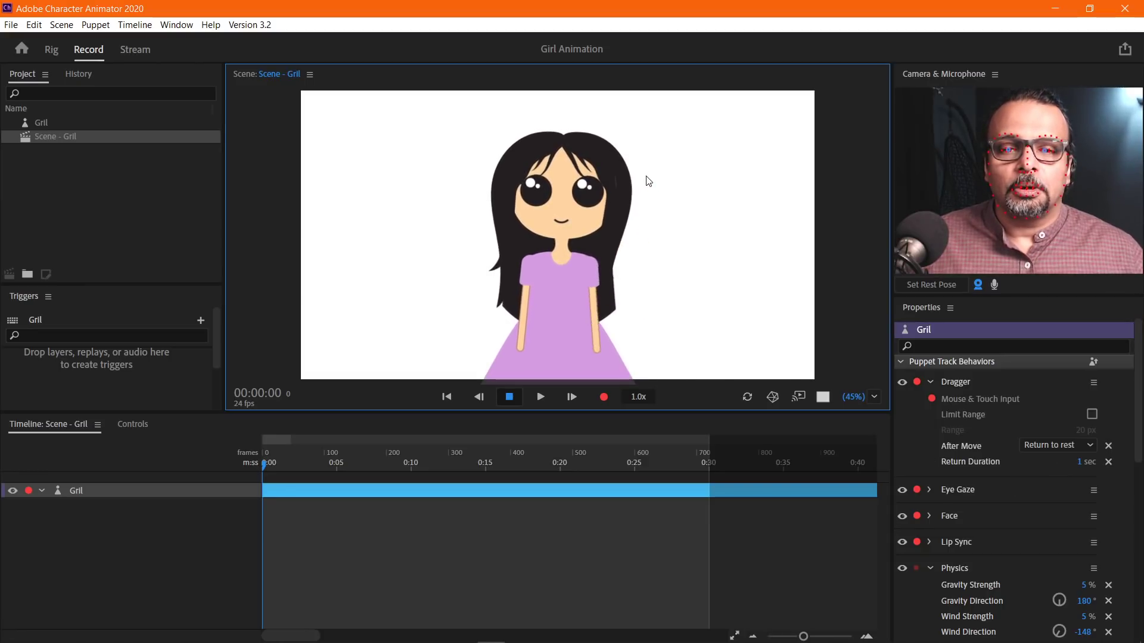
{"action": "left_click_drag", "start_coordinate": [520, 340], "coordinate": [453, 192]}
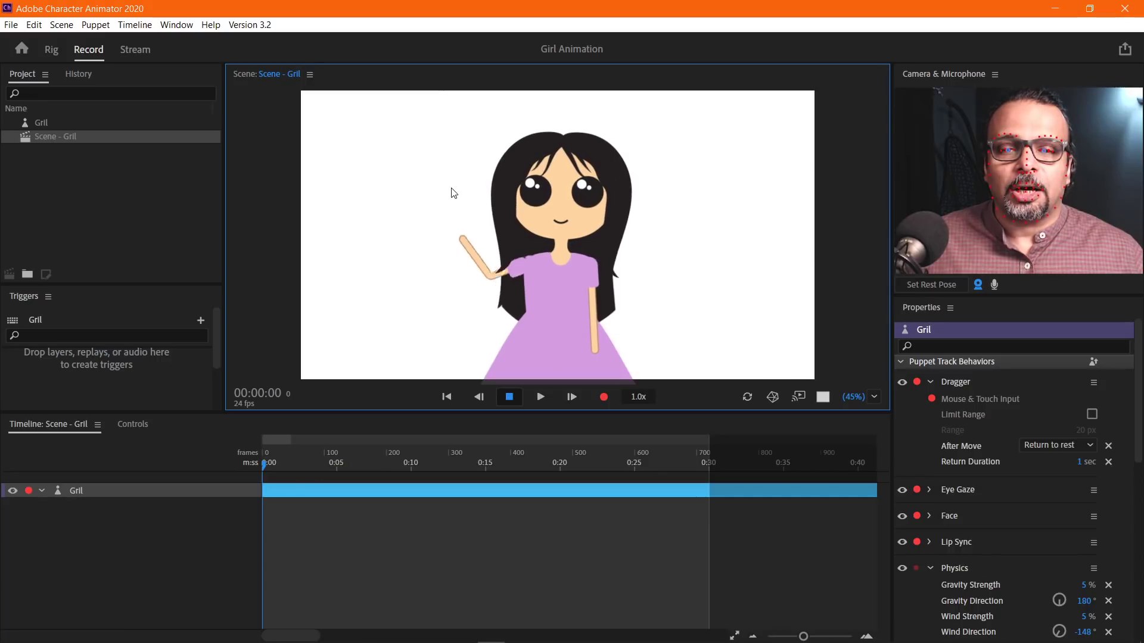
{"action": "left_click_drag", "start_coordinate": [595, 341], "coordinate": [651, 199]}
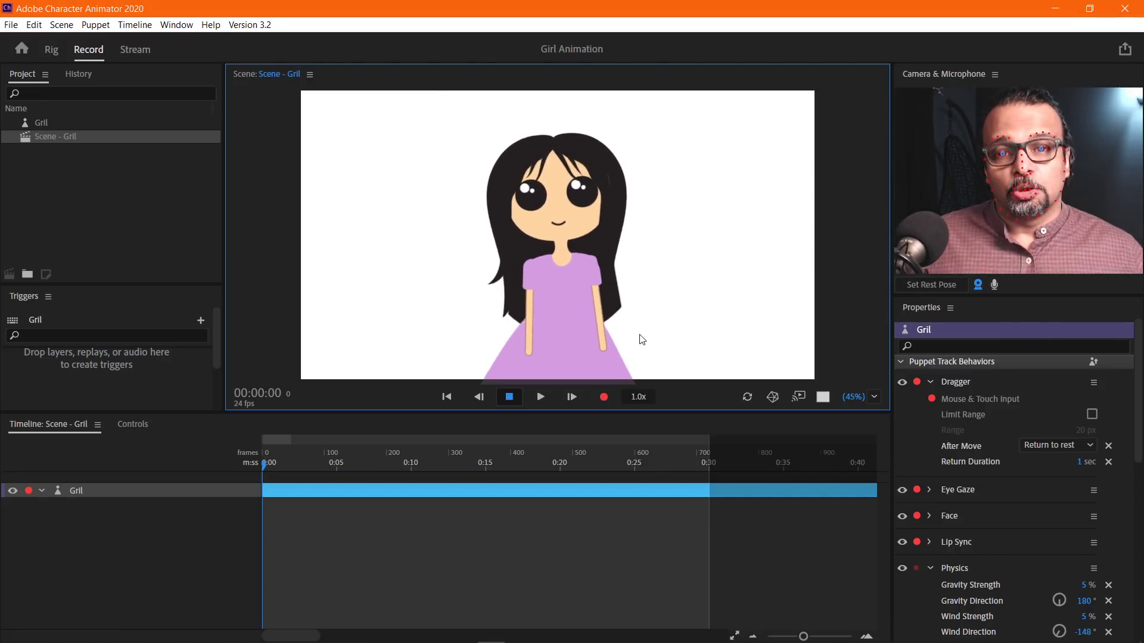
Set the Dragger's Return Duration to 3 sec and test it by pulling and releasing both hands.
{"action": "left_click", "coordinate": [1085, 464]}
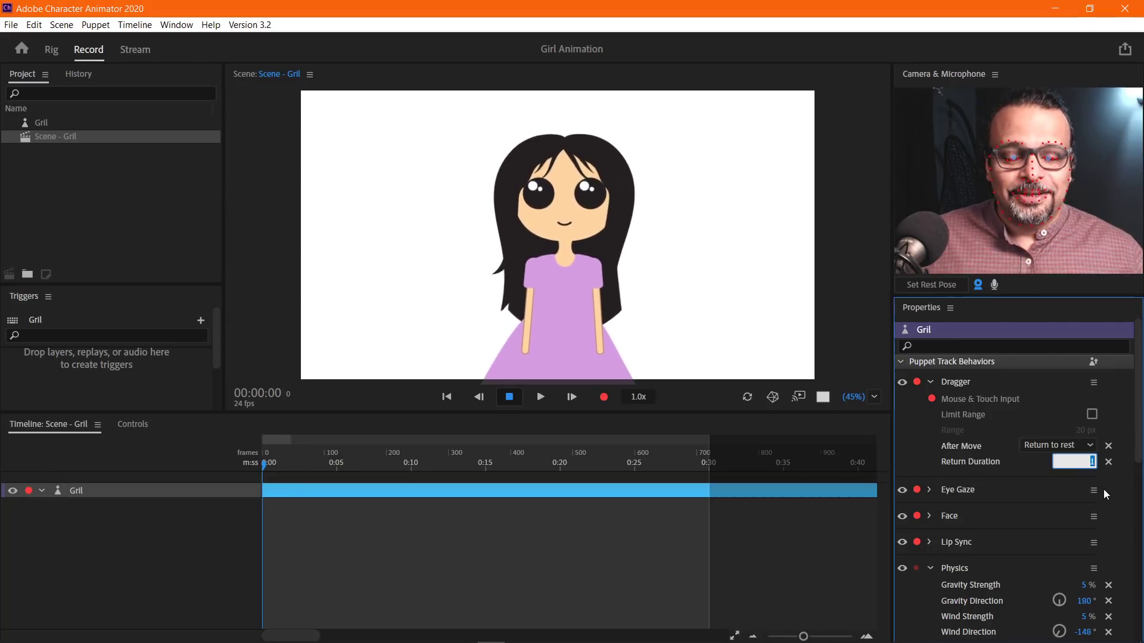
{"action": "type", "text": "3"}
{"action": "key", "text": "Return"}
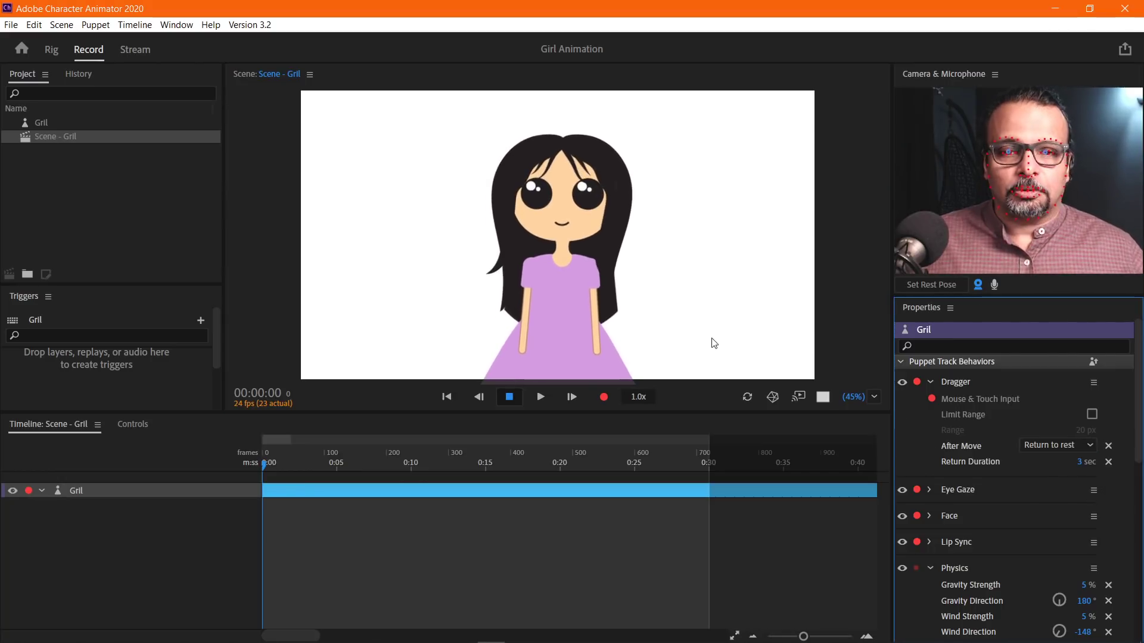
{"action": "left_click_drag", "start_coordinate": [601, 331], "coordinate": [638, 307]}
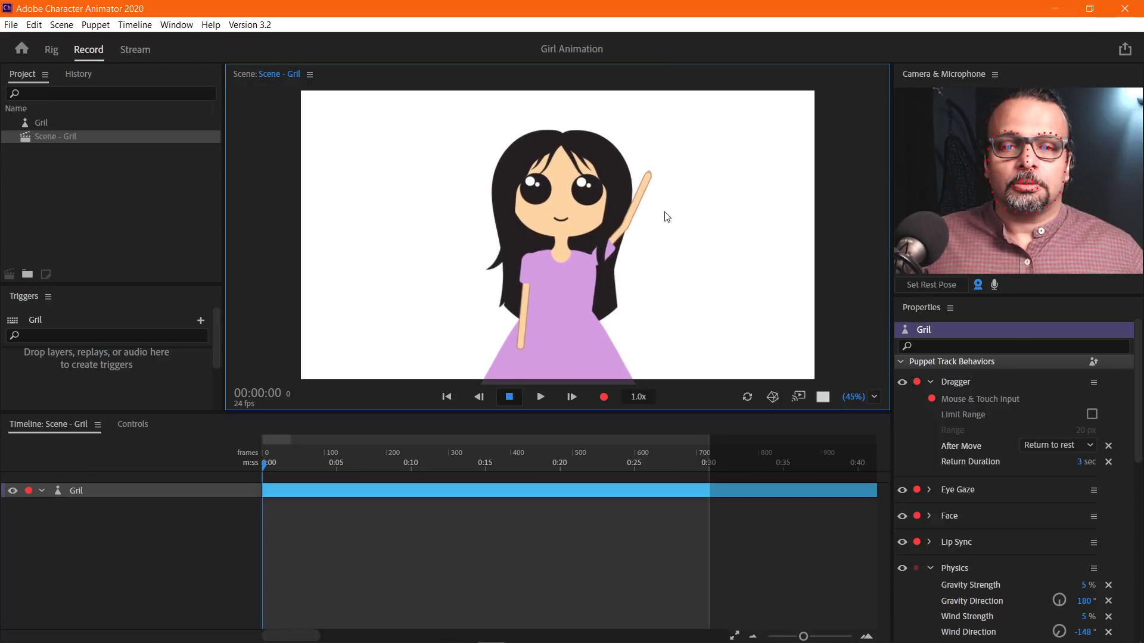
{"action": "left_click_drag", "start_coordinate": [522, 340], "coordinate": [454, 153]}
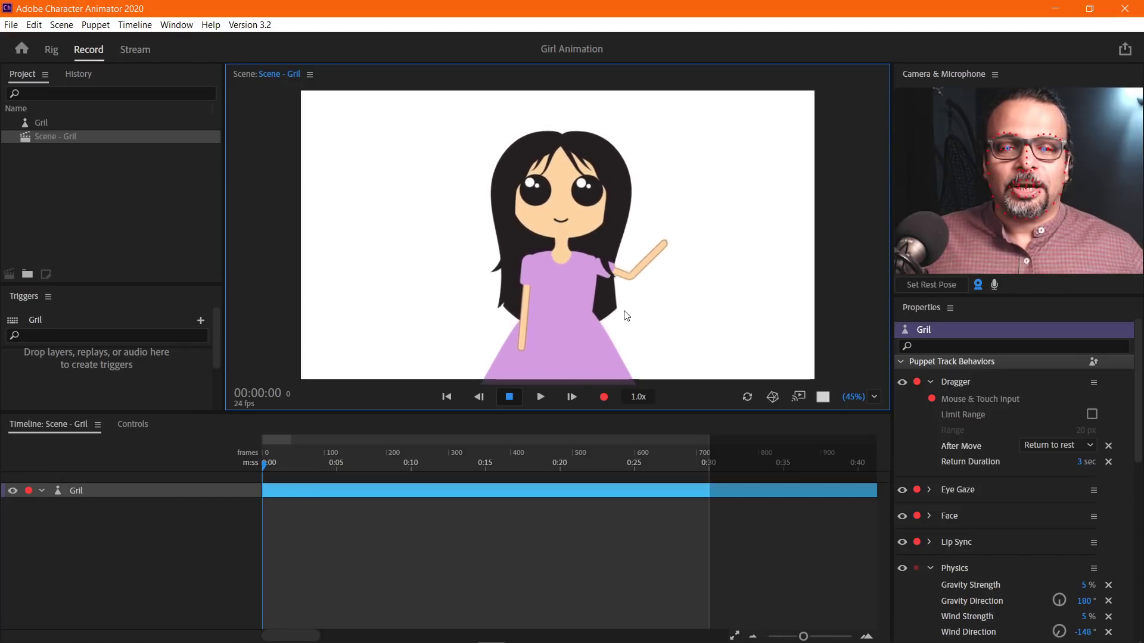
{"action": "left_click_drag", "start_coordinate": [523, 339], "coordinate": [526, 294]}
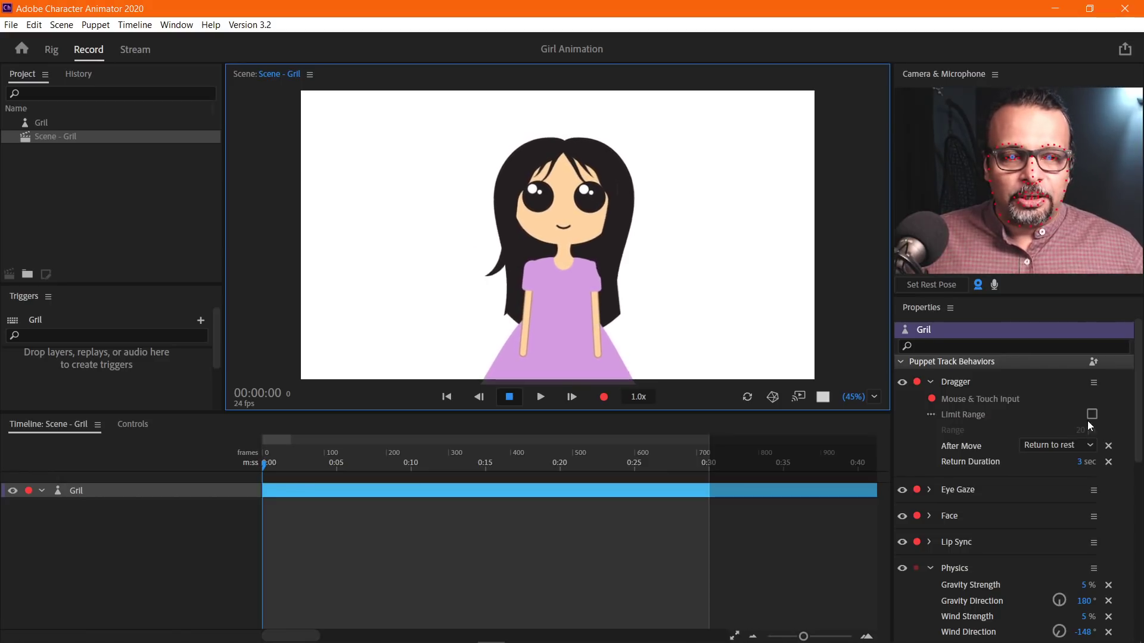
Set the Dragger's Return Duration to 0.8 sec and test it by raising and releasing each hand.
{"action": "left_click", "coordinate": [1083, 464]}
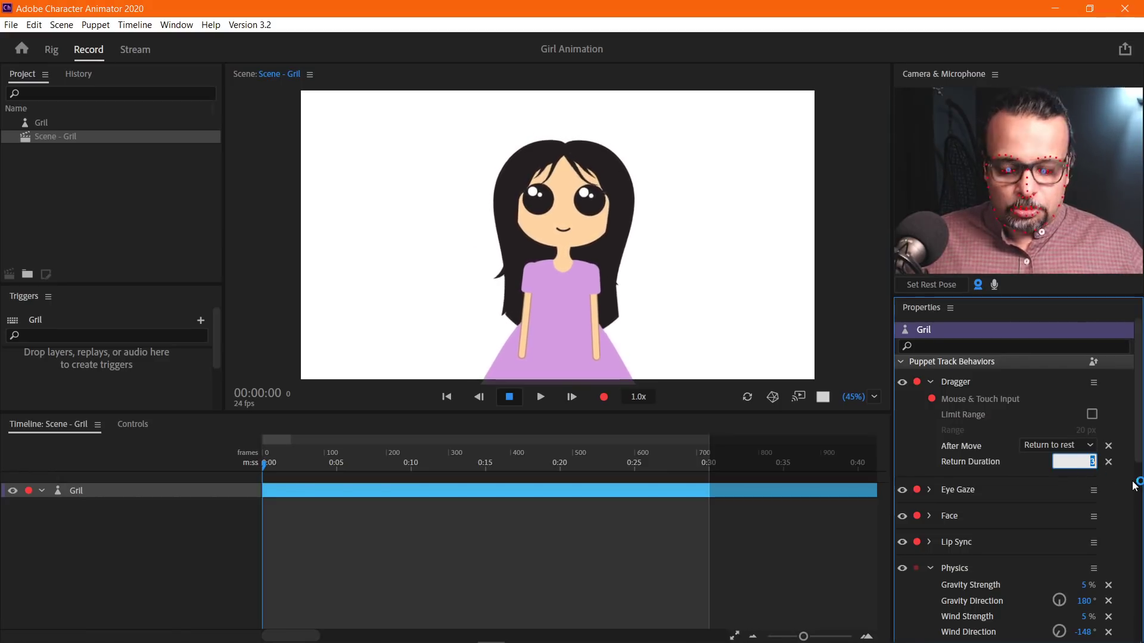
{"action": "type", "text": ".8 sec"}
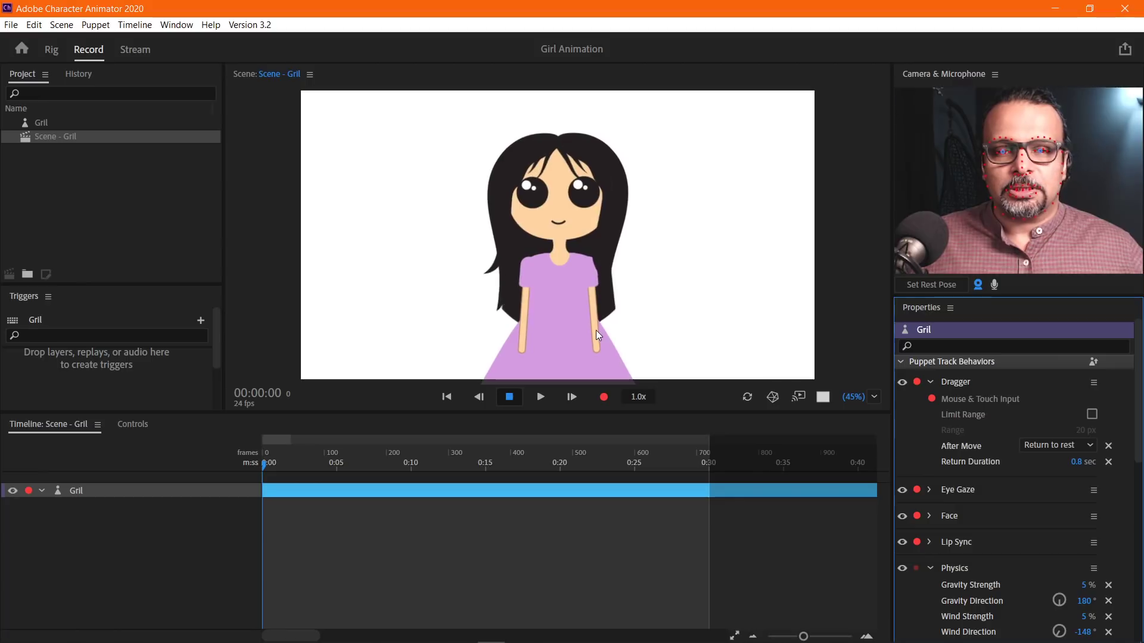
{"action": "left_click_drag", "start_coordinate": [596, 330], "coordinate": [644, 208]}
{"action": "left_click_drag", "start_coordinate": [526, 335], "coordinate": [480, 229]}
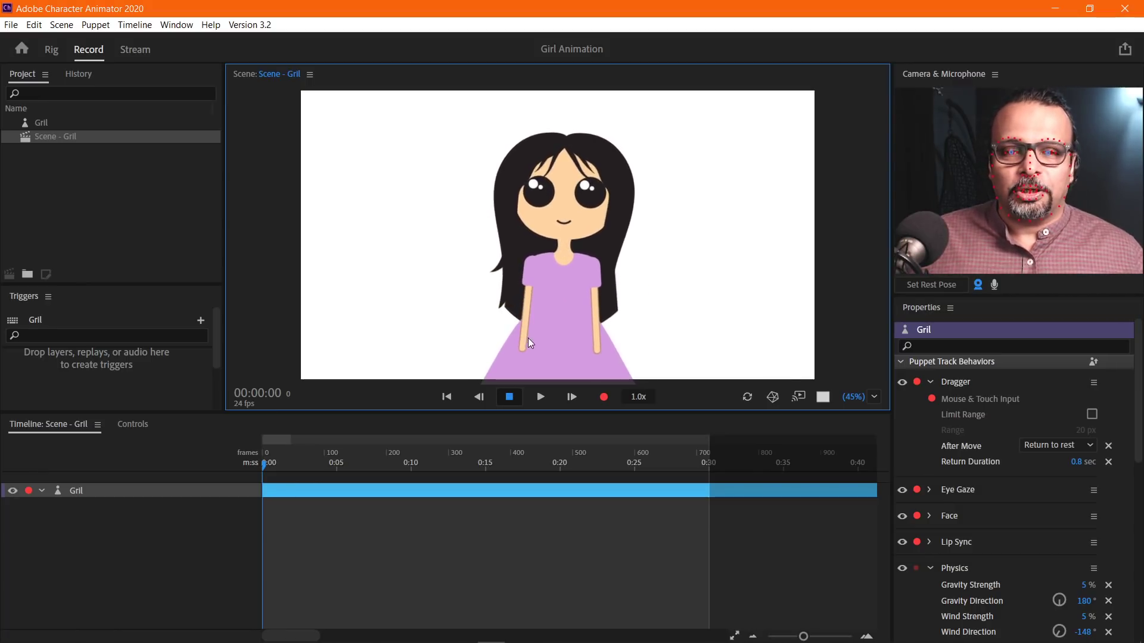
Record a first take of about 12 seconds with camera tracking while raising both of the girl's hands in turn.
{"action": "left_click_drag", "start_coordinate": [471, 171], "coordinate": [519, 213]}
{"action": "left_click_drag", "start_coordinate": [599, 337], "coordinate": [669, 173]}
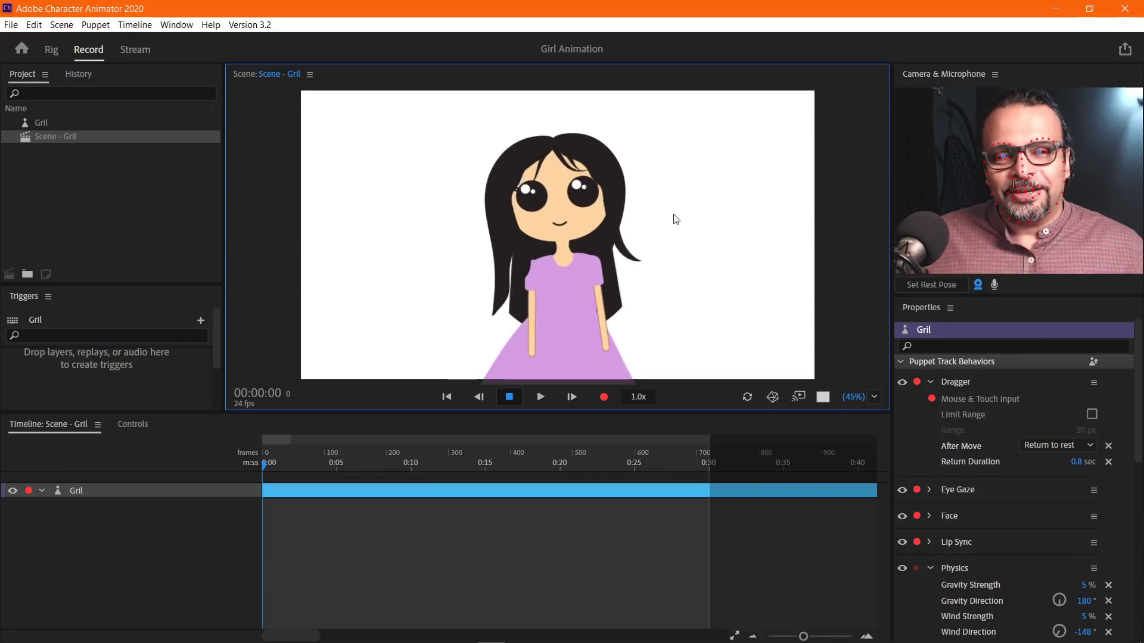
{"action": "left_click", "coordinate": [604, 397]}
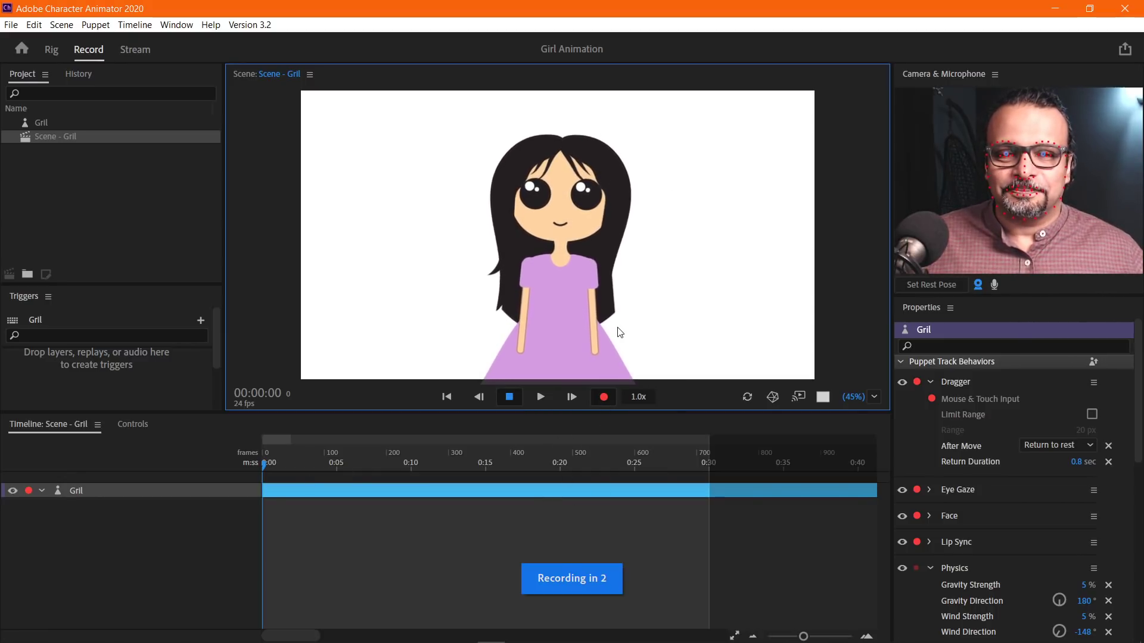
{"action": "mouse_move", "coordinate": [523, 334]}
{"action": "left_mouse_down"}
{"action": "mouse_move", "coordinate": [473, 210]}
{"action": "mouse_move", "coordinate": [476, 158]}
{"action": "mouse_move", "coordinate": [457, 168]}
{"action": "mouse_move", "coordinate": [524, 155]}
{"action": "left_mouse_up"}
{"action": "left_click_drag", "start_coordinate": [582, 327], "coordinate": [548, 189]}
{"action": "mouse_move", "coordinate": [566, 246]}
{"action": "left_mouse_down"}
{"action": "mouse_move", "coordinate": [631, 331]}
{"action": "mouse_move", "coordinate": [625, 341]}
{"action": "mouse_move", "coordinate": [618, 331]}
{"action": "mouse_move", "coordinate": [584, 340]}
{"action": "mouse_move", "coordinate": [605, 333]}
{"action": "mouse_move", "coordinate": [661, 250]}
{"action": "left_mouse_up"}
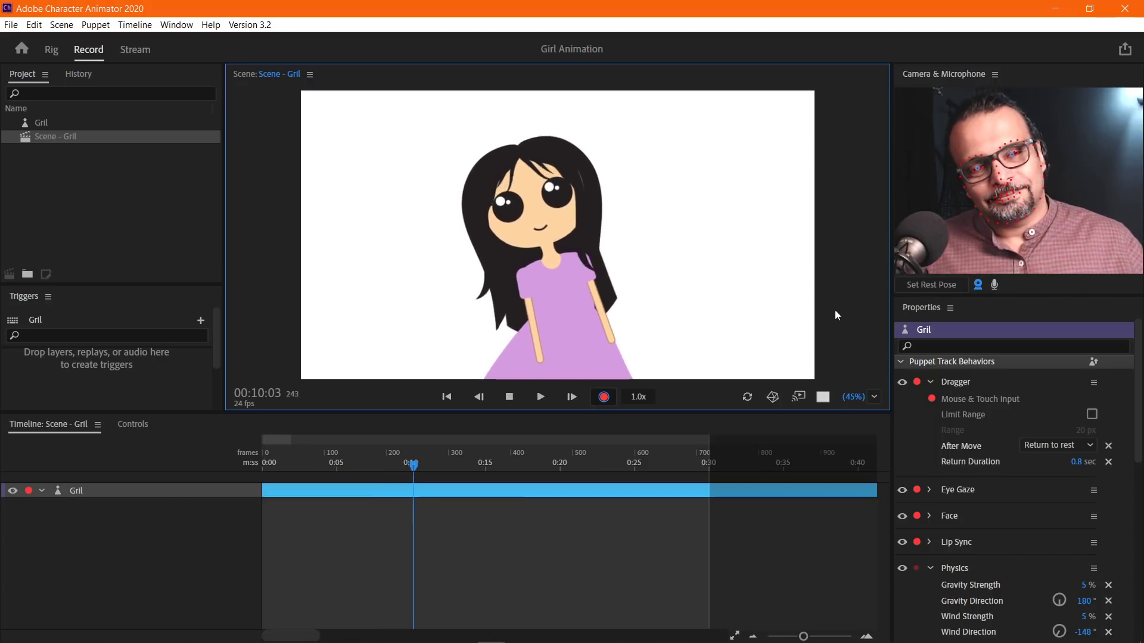
{"action": "left_click", "coordinate": [508, 401]}
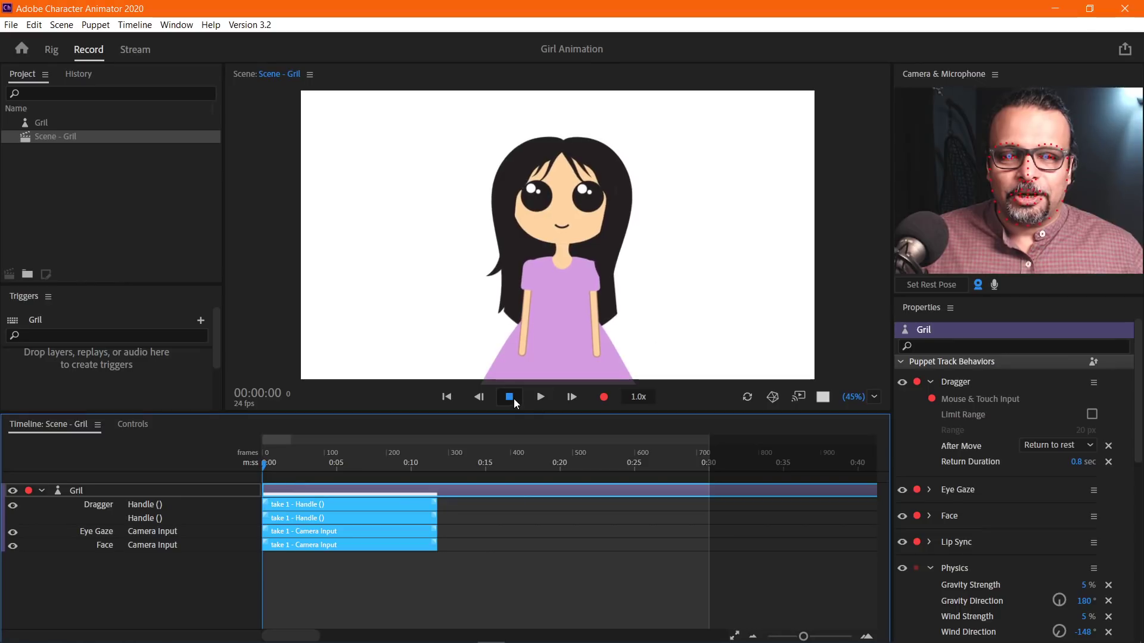
Play back the recorded take from the start to review the arm and head movement, and return the playhead to frame 0.
{"action": "left_click", "coordinate": [539, 403]}
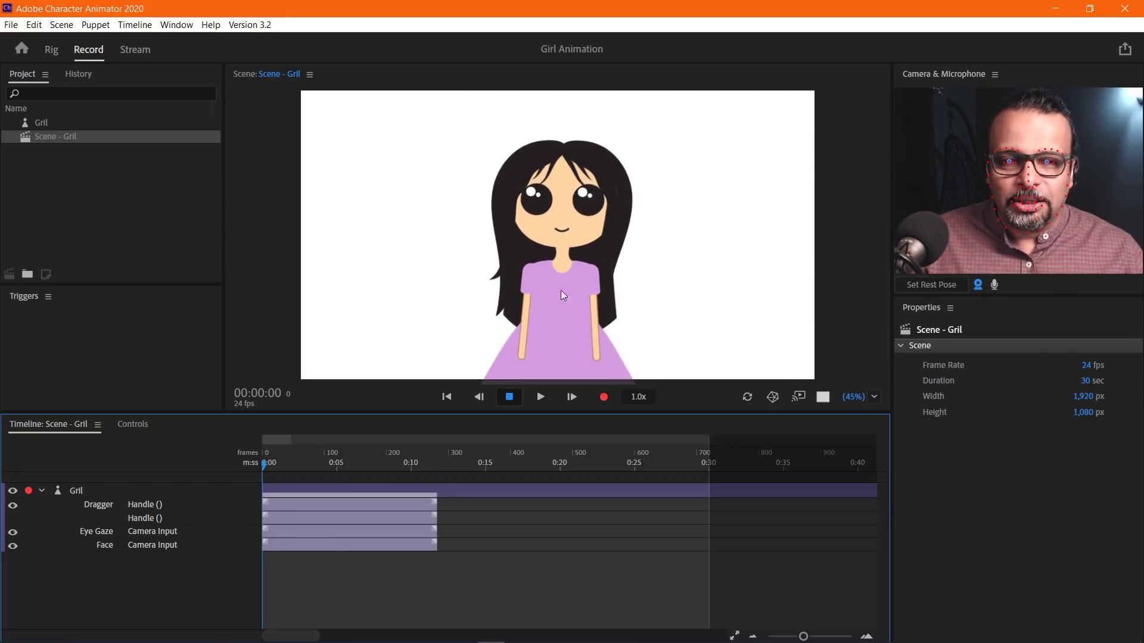
{"action": "left_click_drag", "start_coordinate": [265, 463], "coordinate": [273, 463]}
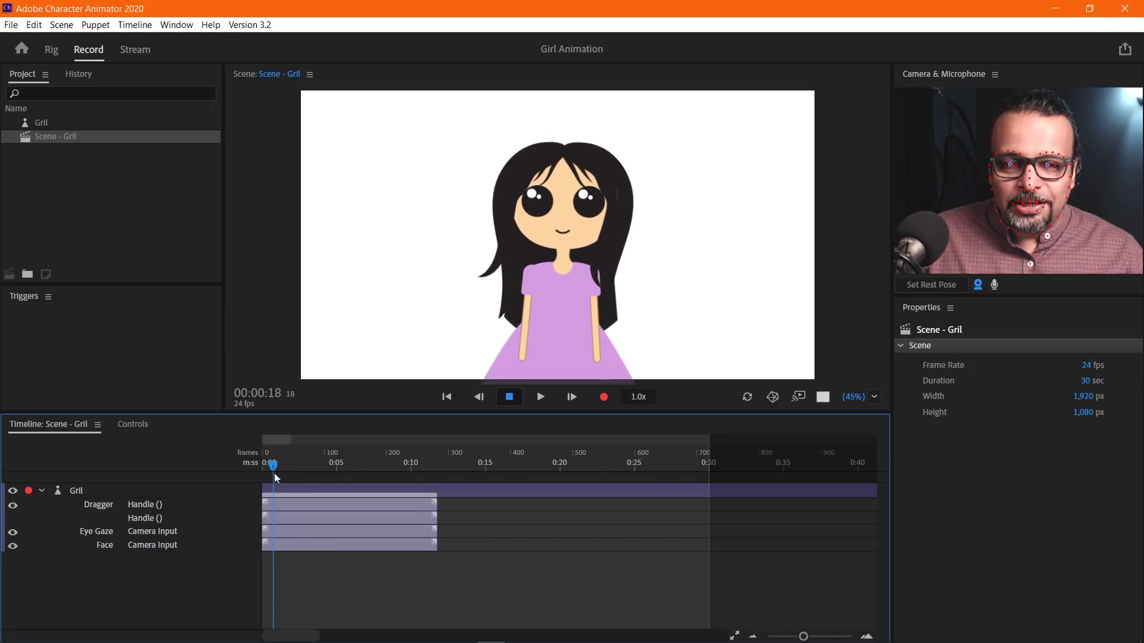
{"action": "left_click_drag", "start_coordinate": [273, 468], "coordinate": [262, 462]}
{"action": "key", "text": "space"}
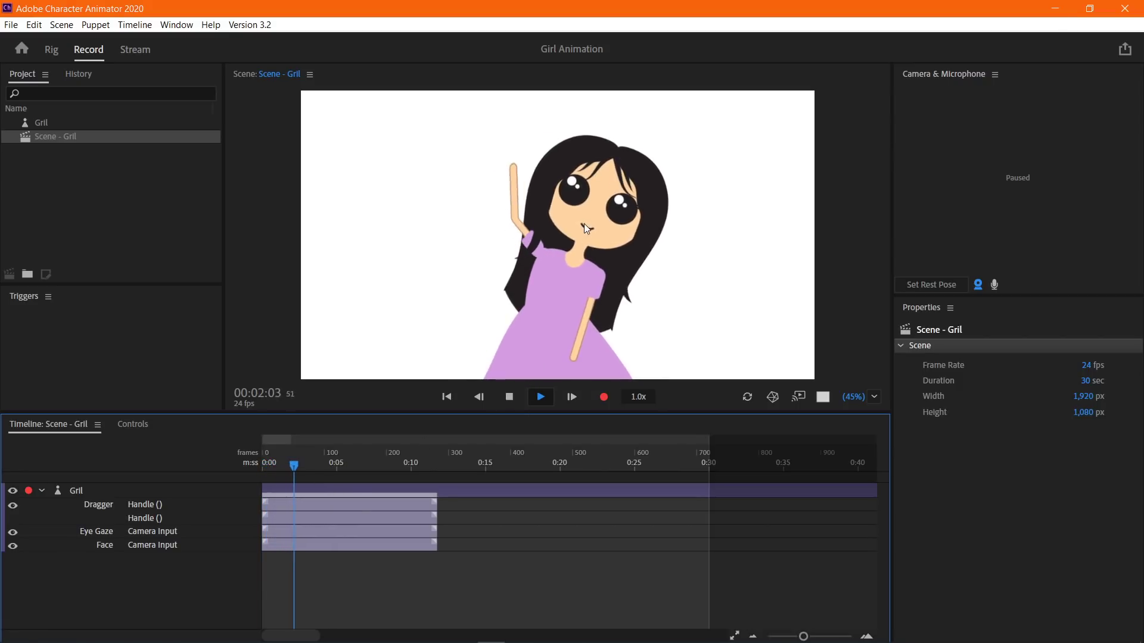
{"action": "left_click", "coordinate": [508, 396]}
{"action": "left_click_drag", "start_coordinate": [313, 462], "coordinate": [259, 455]}
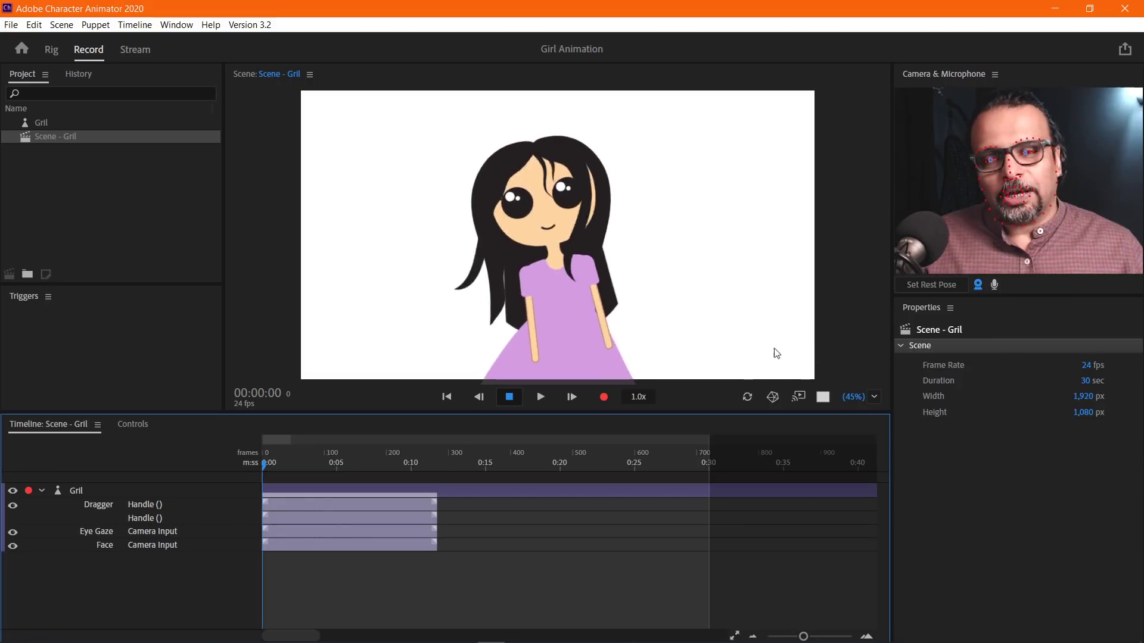
Turn off the camera input, record a second take of about 5 seconds raising only the girl's left hand, and replay it from the start.
{"action": "left_click", "coordinate": [977, 285]}
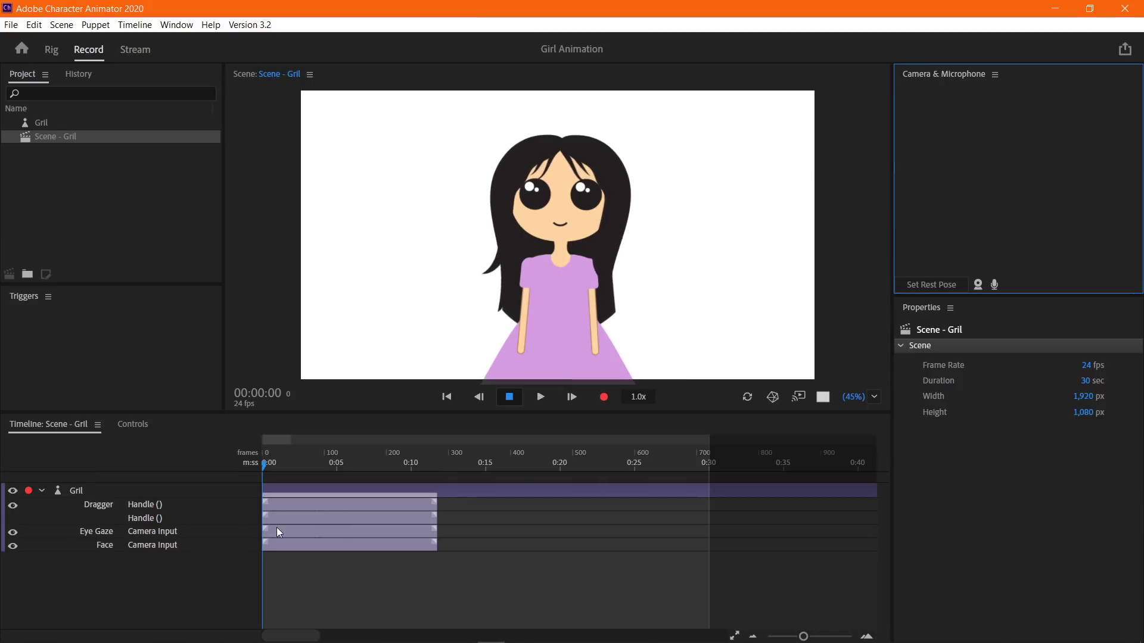
{"action": "left_click", "coordinate": [604, 397]}
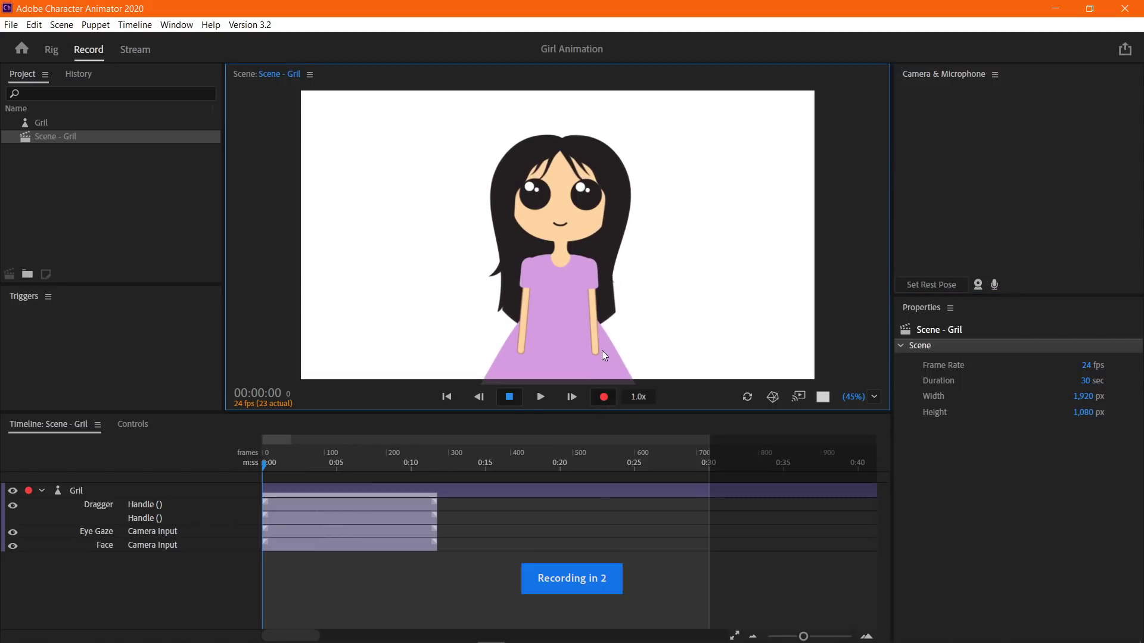
{"action": "mouse_move", "coordinate": [595, 345]}
{"action": "left_mouse_down"}
{"action": "mouse_move", "coordinate": [578, 338]}
{"action": "mouse_move", "coordinate": [543, 215]}
{"action": "mouse_move", "coordinate": [598, 216]}
{"action": "mouse_move", "coordinate": [577, 208]}
{"action": "left_mouse_up"}
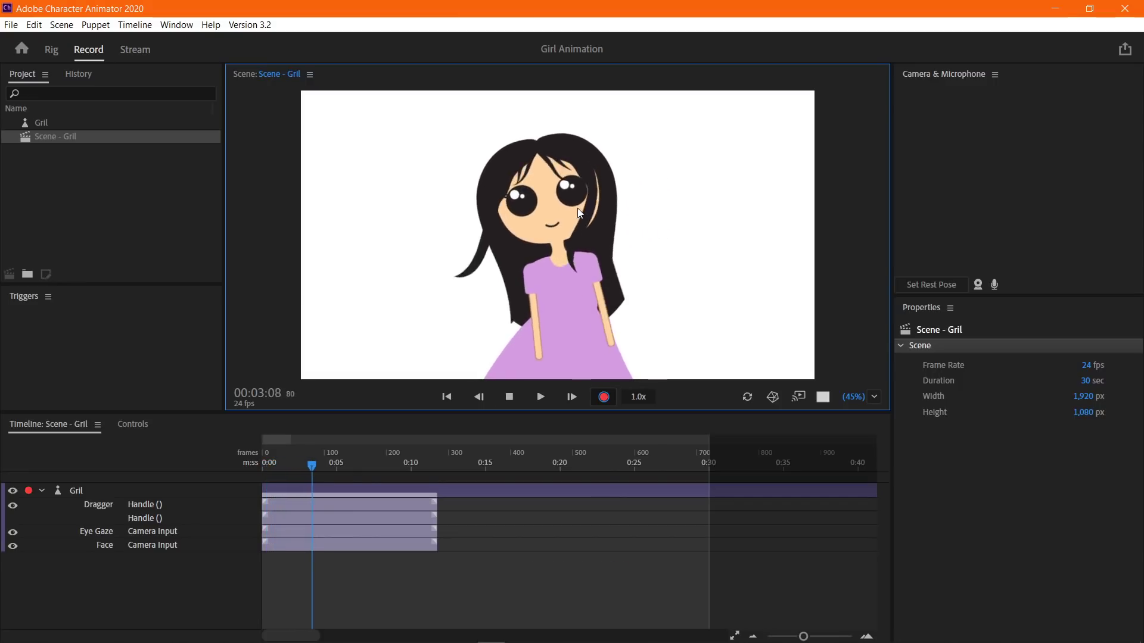
{"action": "left_click", "coordinate": [508, 397]}
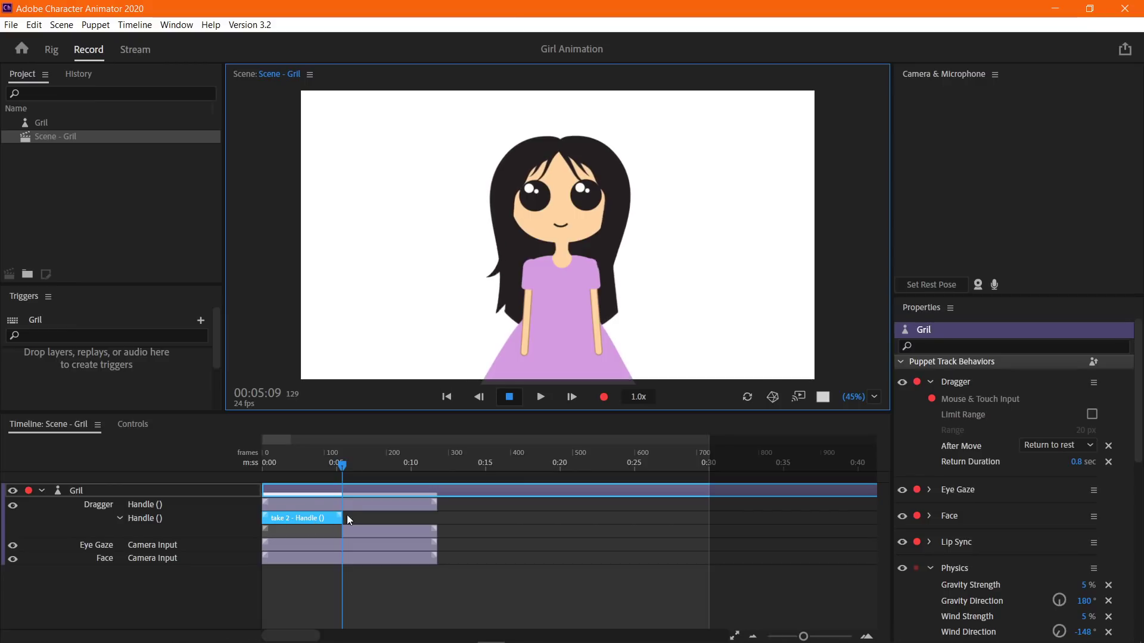
{"action": "left_click_drag", "start_coordinate": [341, 463], "coordinate": [264, 462]}
{"action": "left_click", "coordinate": [541, 397]}
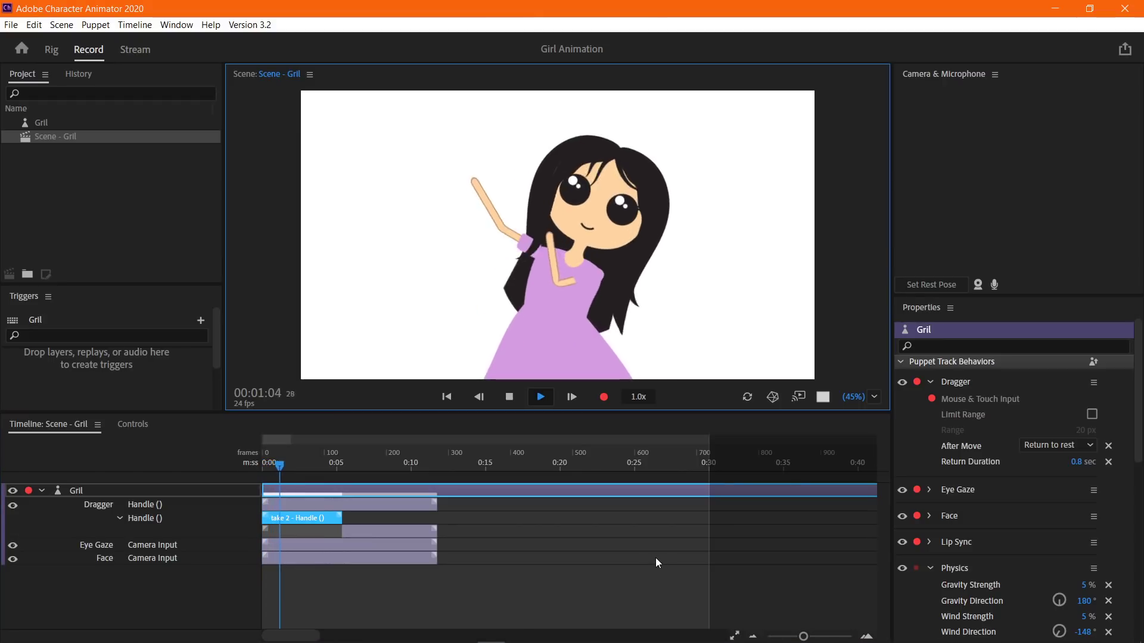